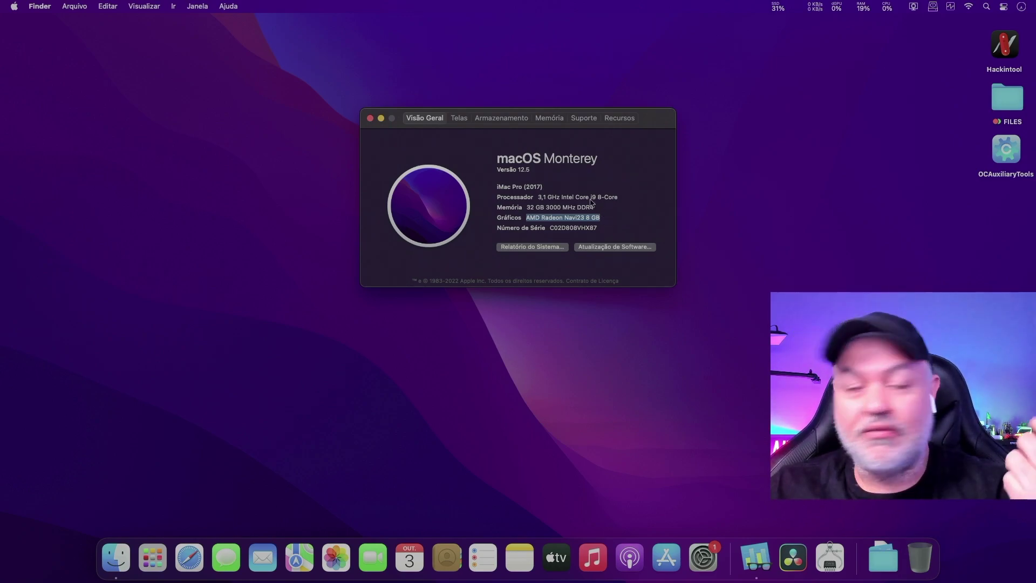
# Step: Check the connected displays and open the system report's Graphics/Displays section in a widened window
pyautogui.click(461, 119)
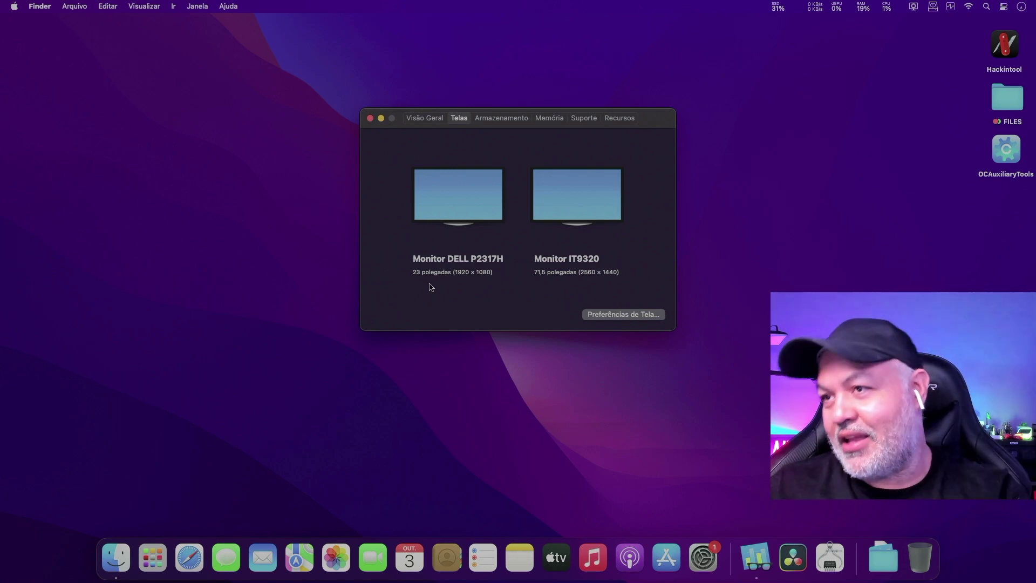
pyautogui.click(425, 118)
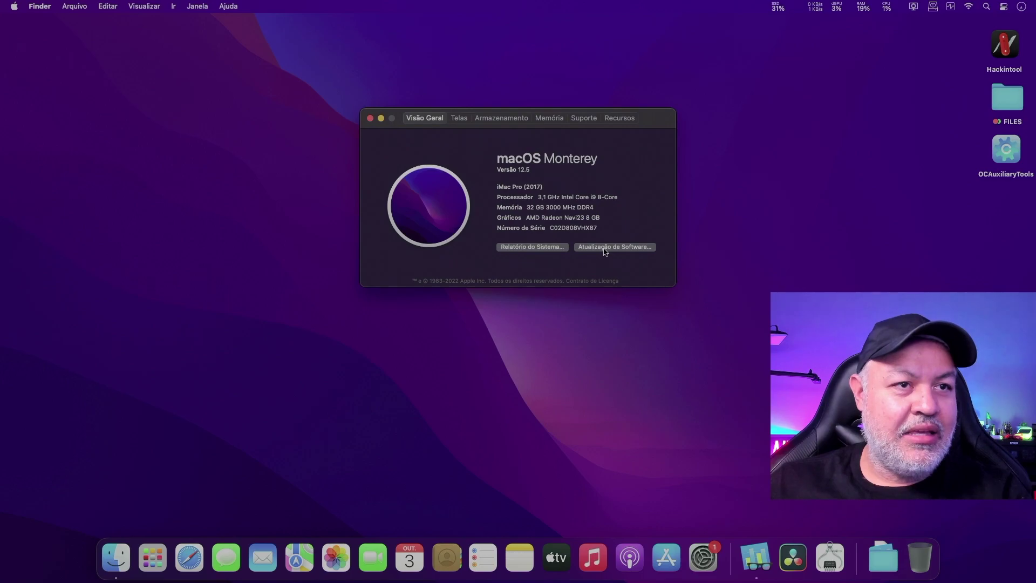
pyautogui.click(524, 248)
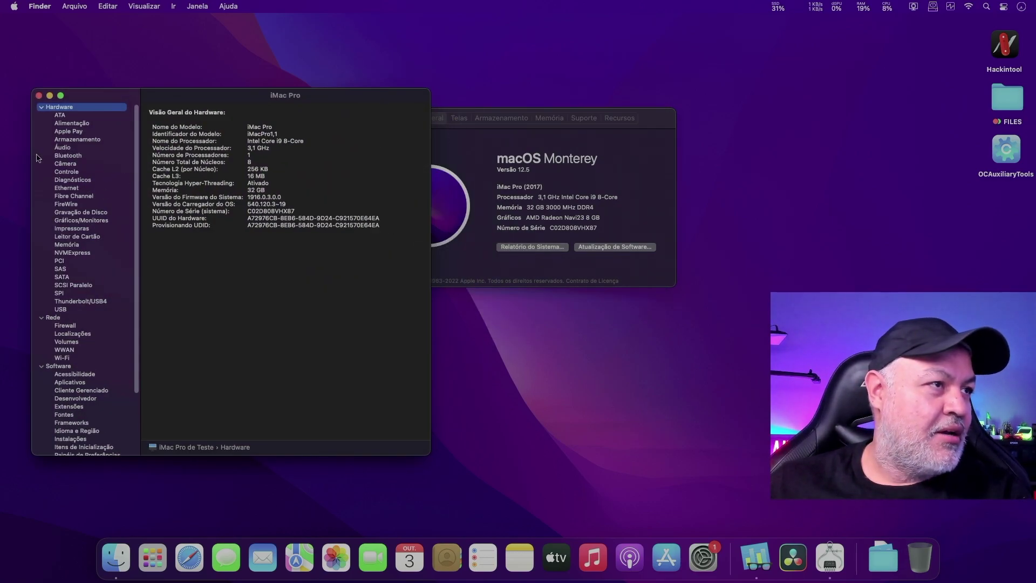
pyautogui.click(72, 221)
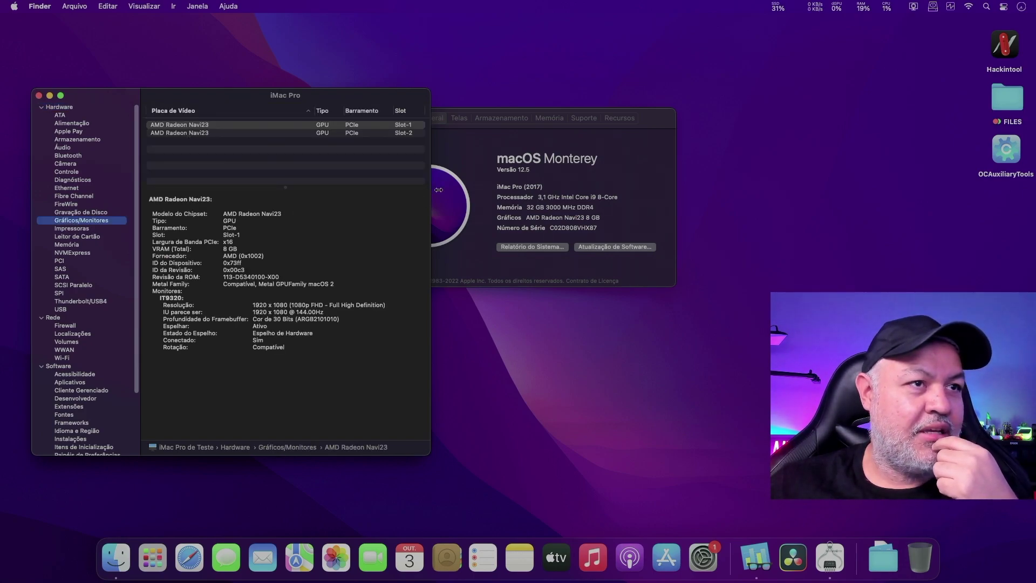
pyautogui.moveTo(431, 189); pyautogui.dragTo(624, 192)
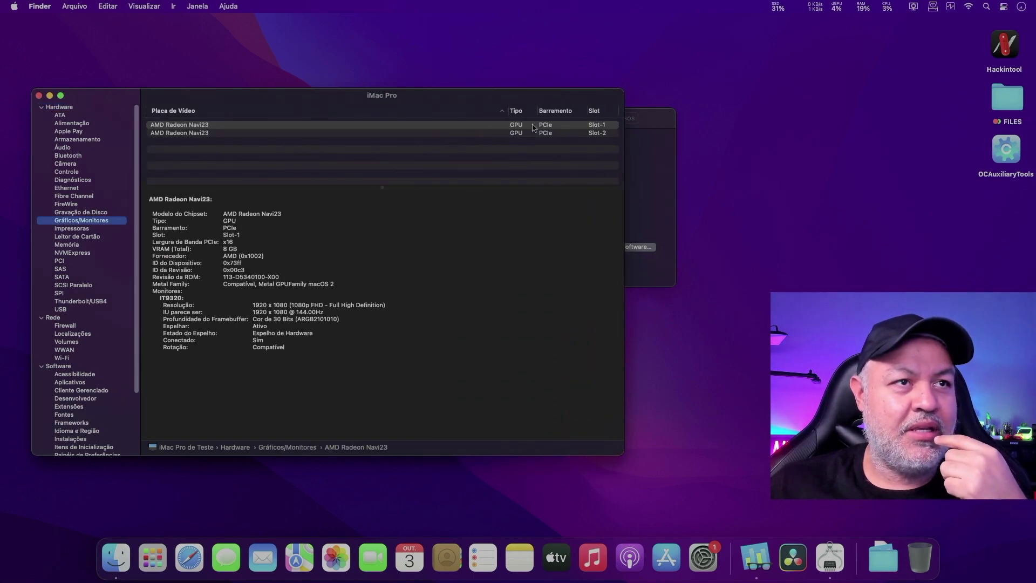
# Step: Examine the monitor details listed under the Slot-1 and Slot-2 AMD Radeon Navi23 cards
pyautogui.click(195, 133)
pyautogui.click(195, 125)
pyautogui.click(195, 133)
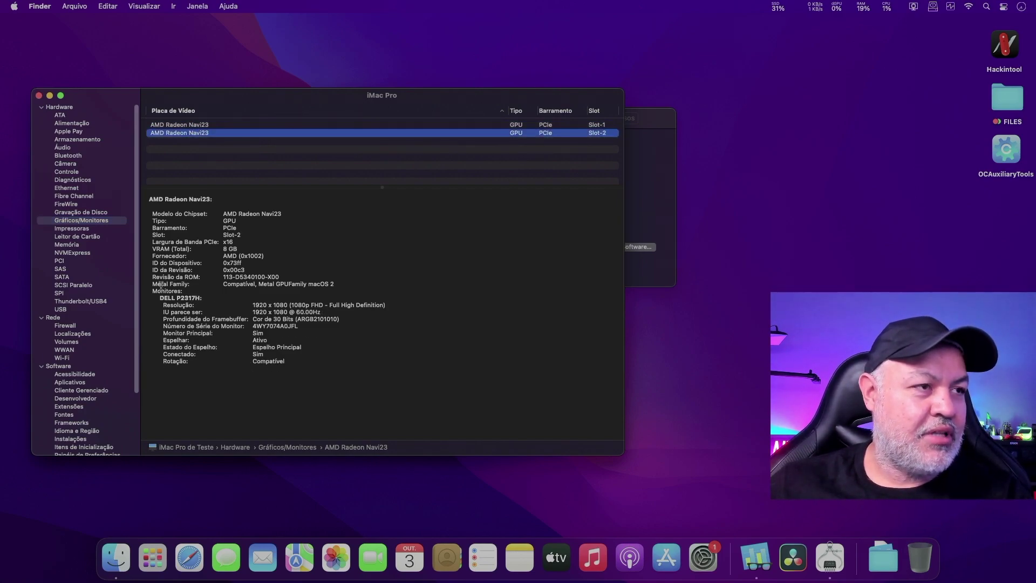
pyautogui.moveTo(150, 290); pyautogui.dragTo(327, 371)
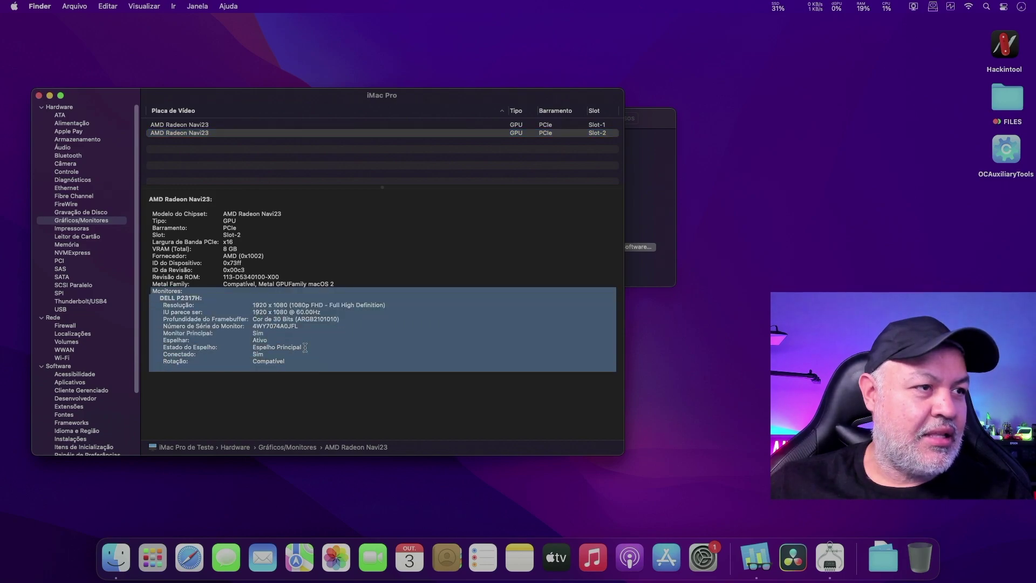
pyautogui.moveTo(152, 282); pyautogui.dragTo(313, 383)
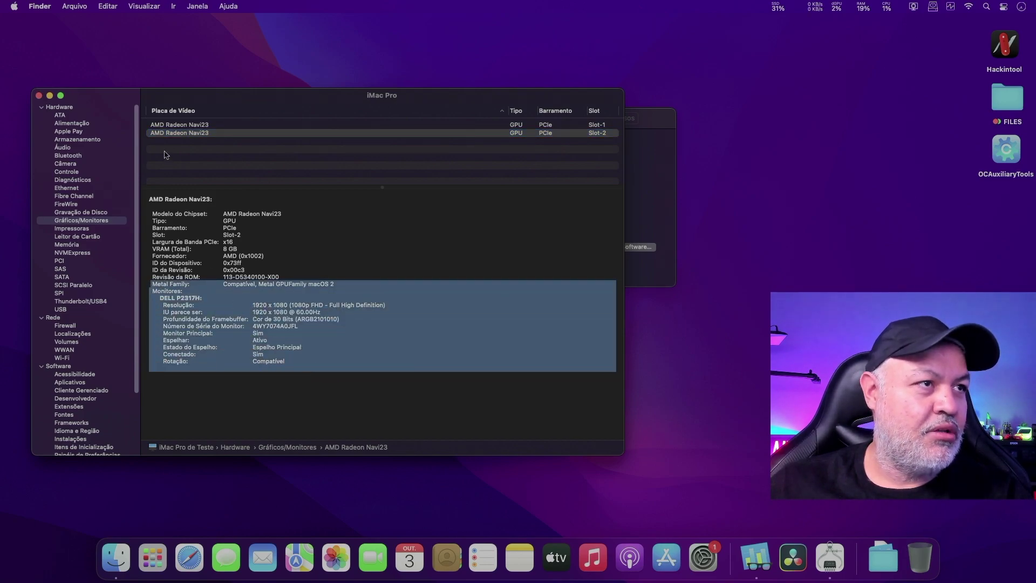
pyautogui.click(183, 124)
pyautogui.moveTo(153, 288); pyautogui.dragTo(303, 368)
pyautogui.click(264, 237)
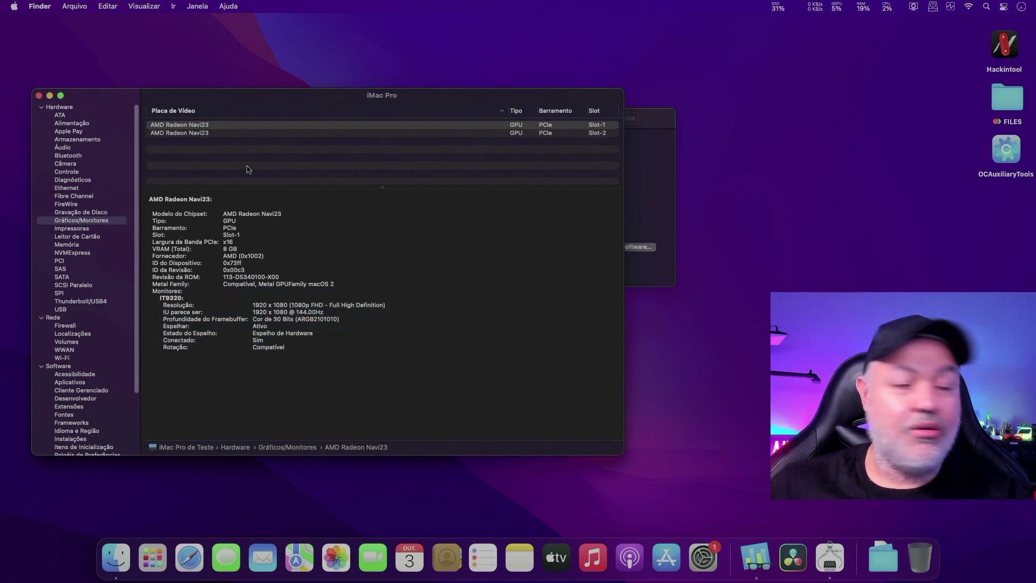
# Step: Alternate between the two AMD Radeon Navi23 entries to compare their slot, VRAM and device details
pyautogui.click(183, 134)
pyautogui.press('Up')
pyautogui.press('Down')
pyautogui.press('Up')
pyautogui.press('Down')
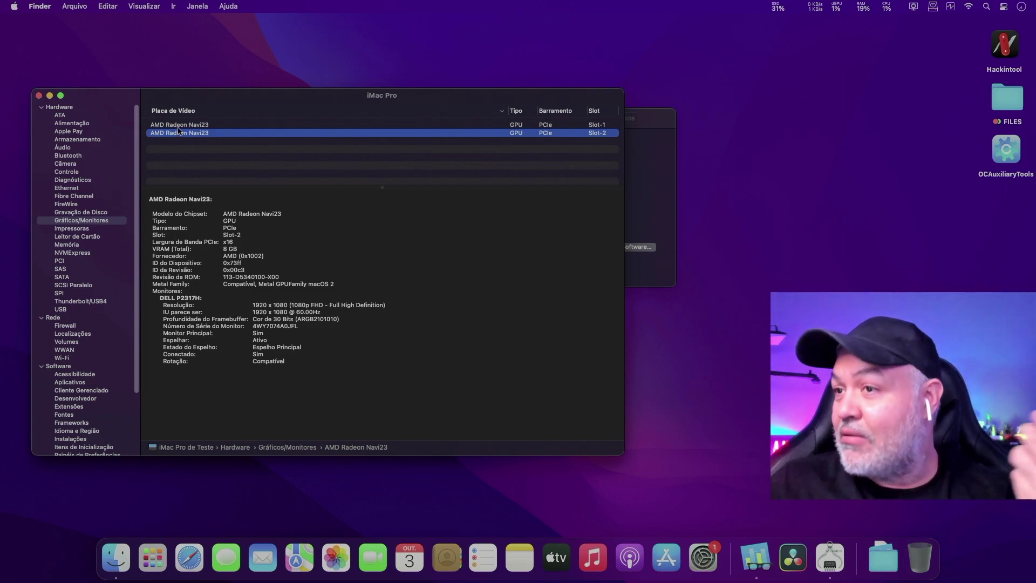
pyautogui.press('Up')
pyautogui.press('Down')
pyautogui.press('Up')
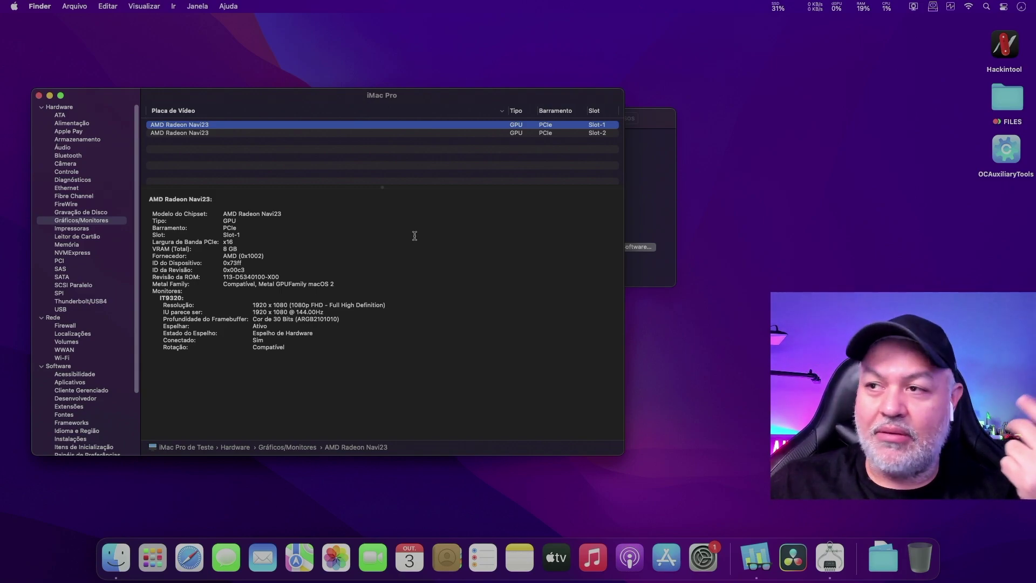
# Step: Compare the Slot-1 and Slot-2 graphics card entries once more and close the system report
pyautogui.click(197, 134)
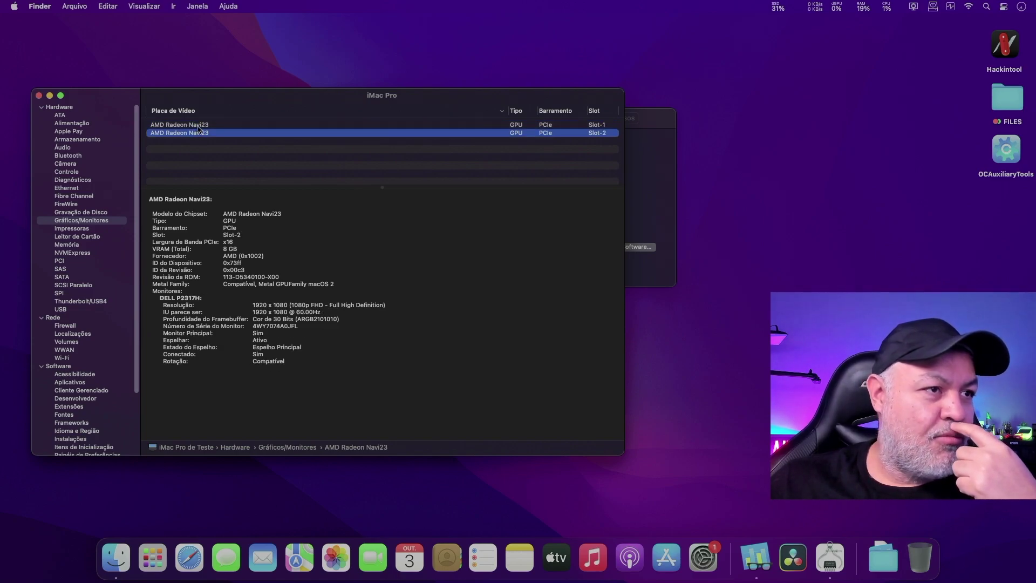
pyautogui.click(198, 125)
pyautogui.click(197, 133)
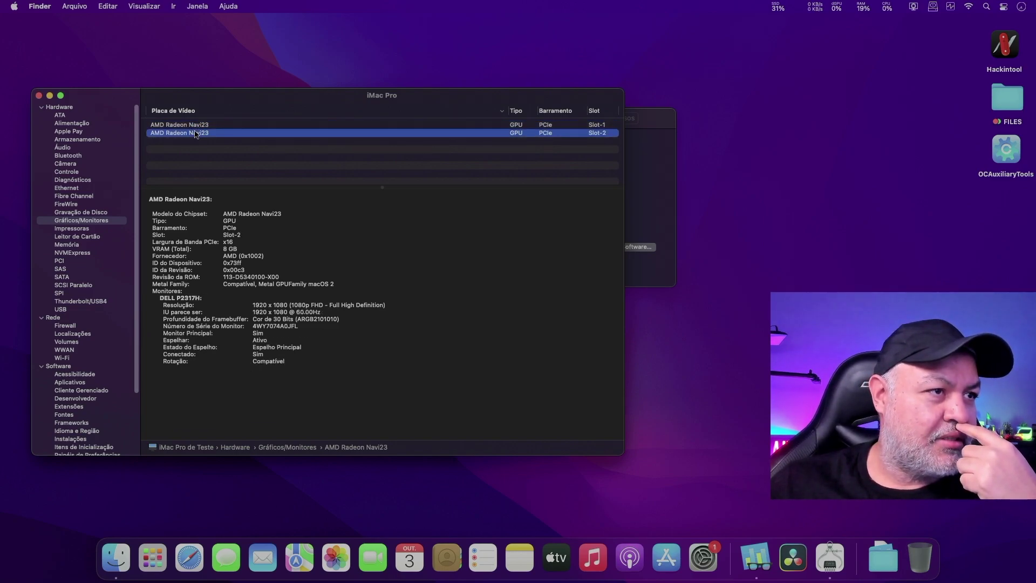
pyautogui.click(197, 124)
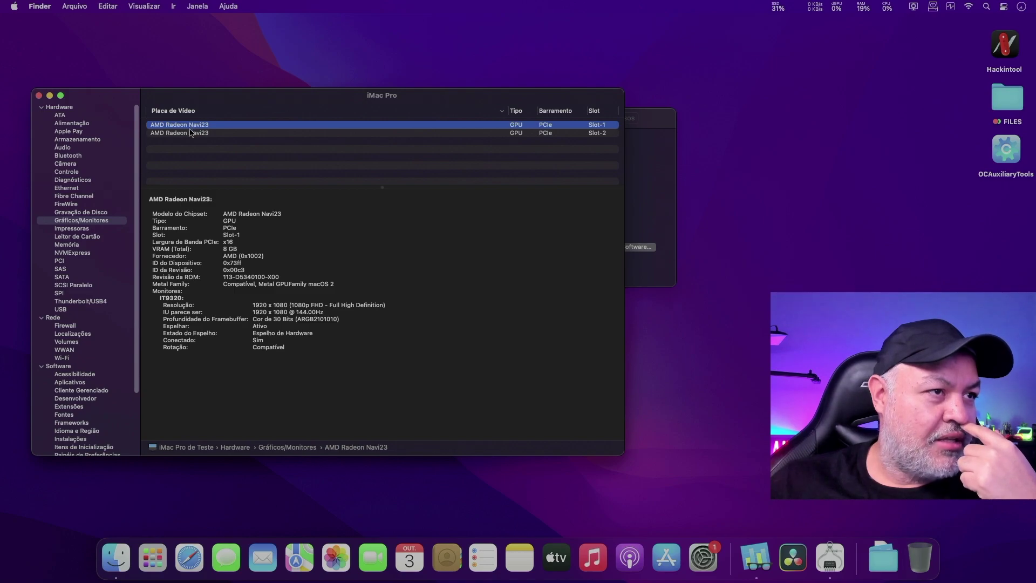
pyautogui.click(190, 133)
pyautogui.press('Up')
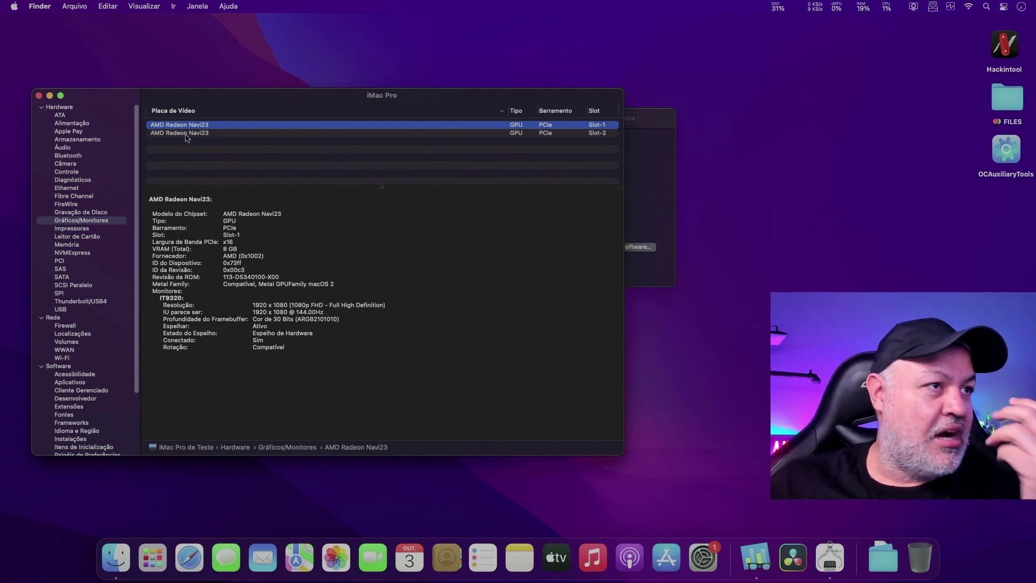
pyautogui.press('Down')
pyautogui.press('Up')
pyautogui.press('Down')
pyautogui.press('Up')
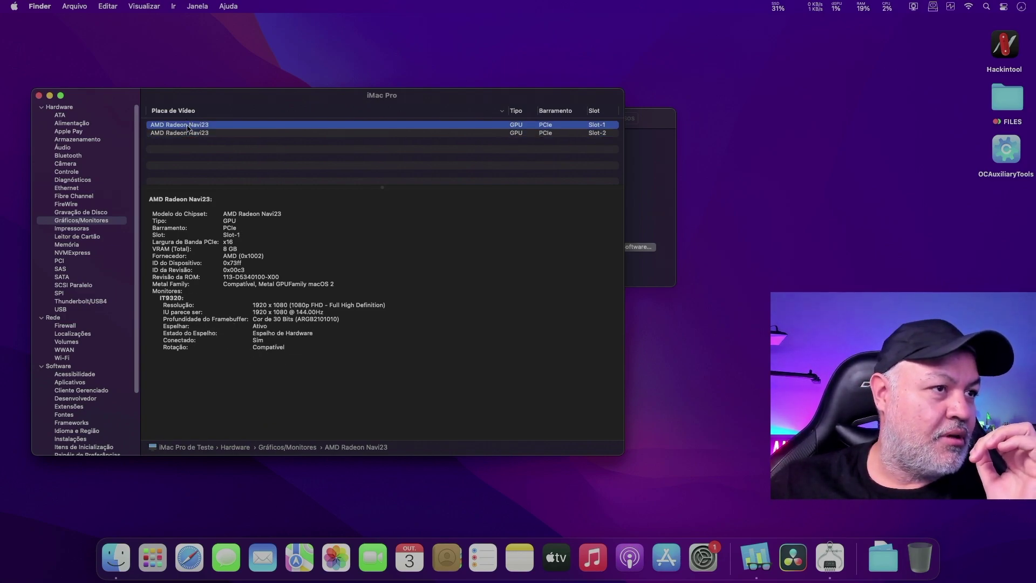
pyautogui.press('Down')
pyautogui.click(188, 126)
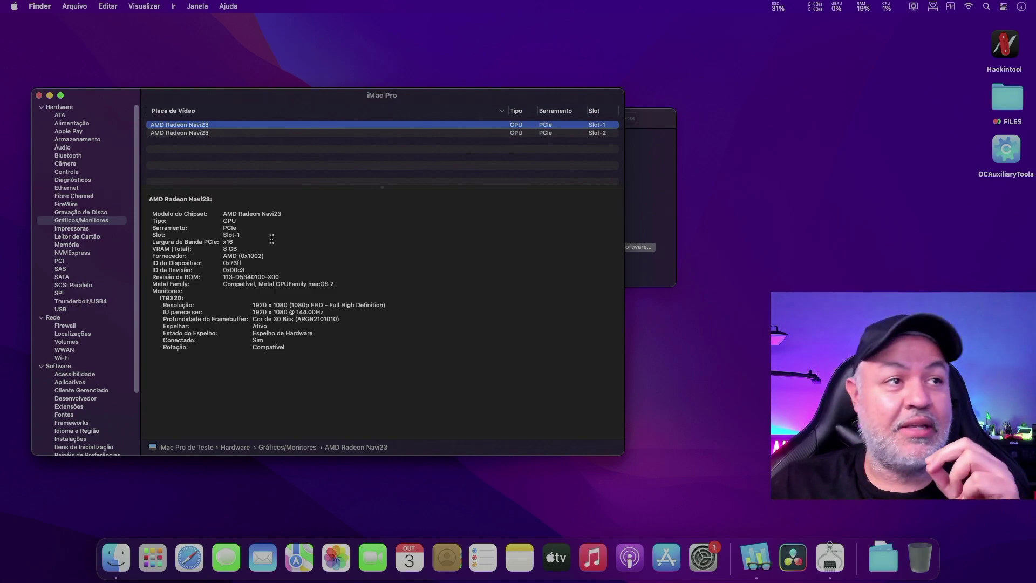
pyautogui.press('super+q')
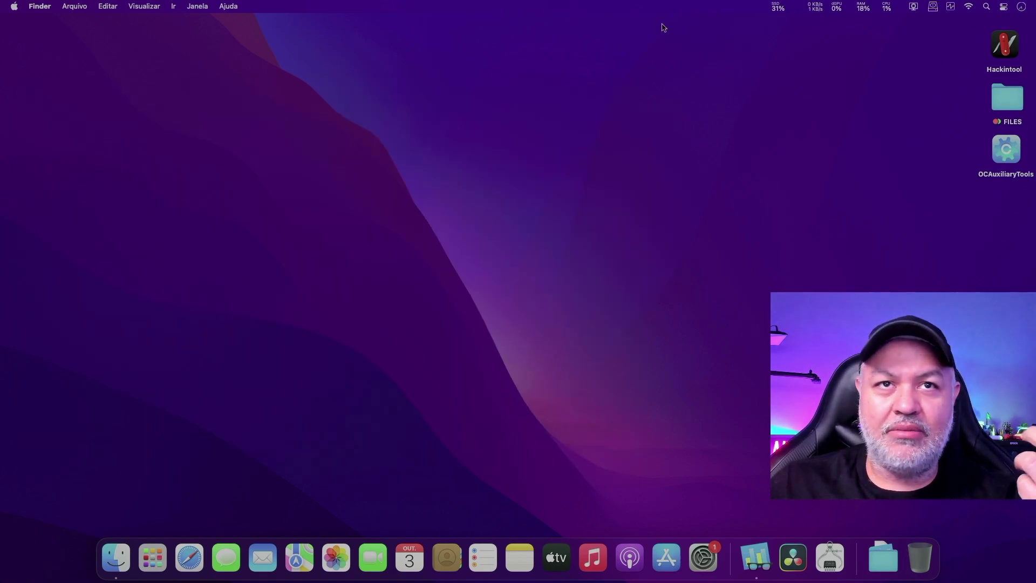
# Step: Open Hackintool and check the VDA Decoder entry in the system information
pyautogui.doubleClick(1005, 44)
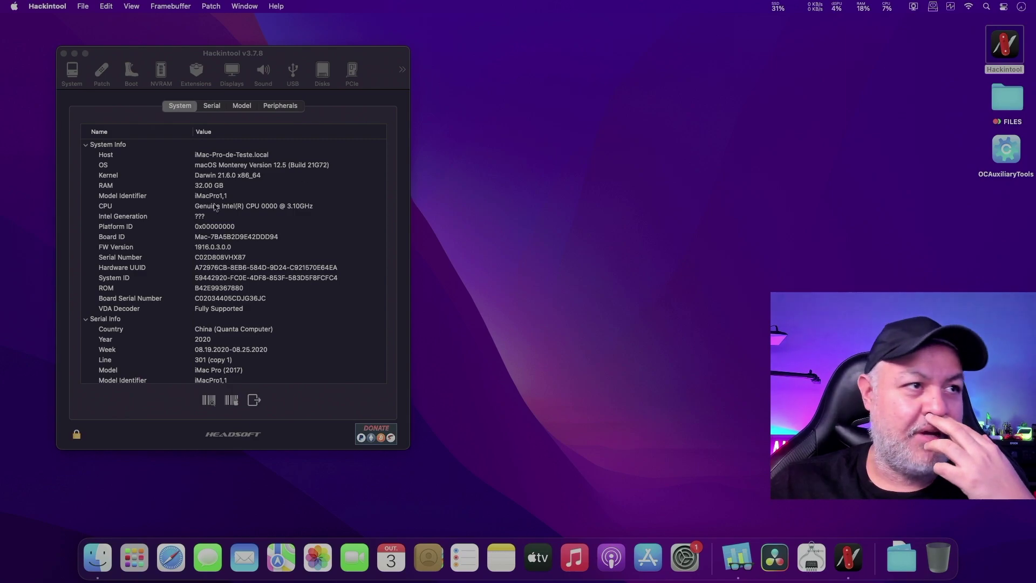
pyautogui.scroll(-1, 178, 285)
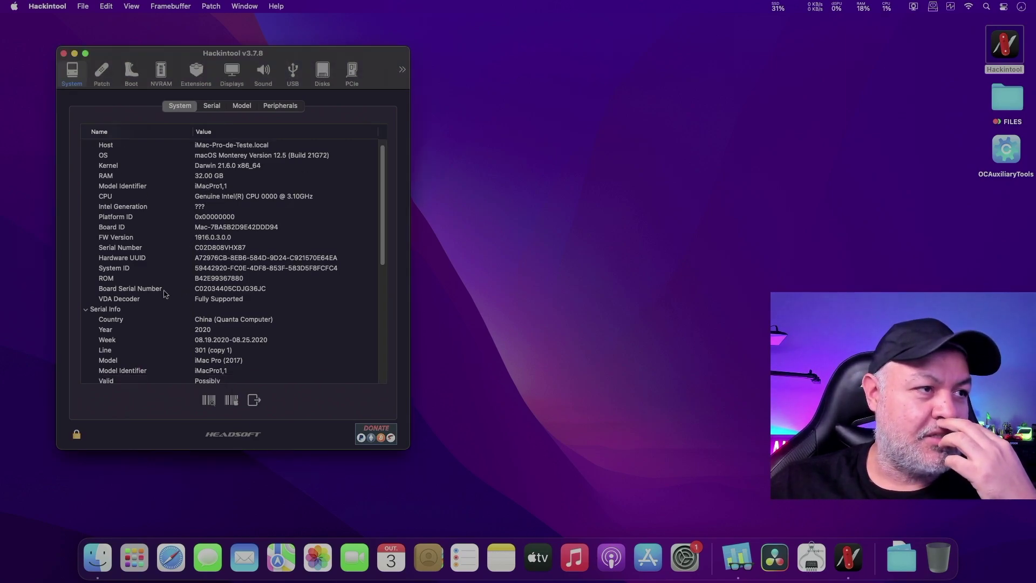
pyautogui.click(125, 297)
# Step: Examine the GPU name, device ID and Metal entries of GFX0 and GFX1 in the system information
pyautogui.scroll(-5, 366, 226)
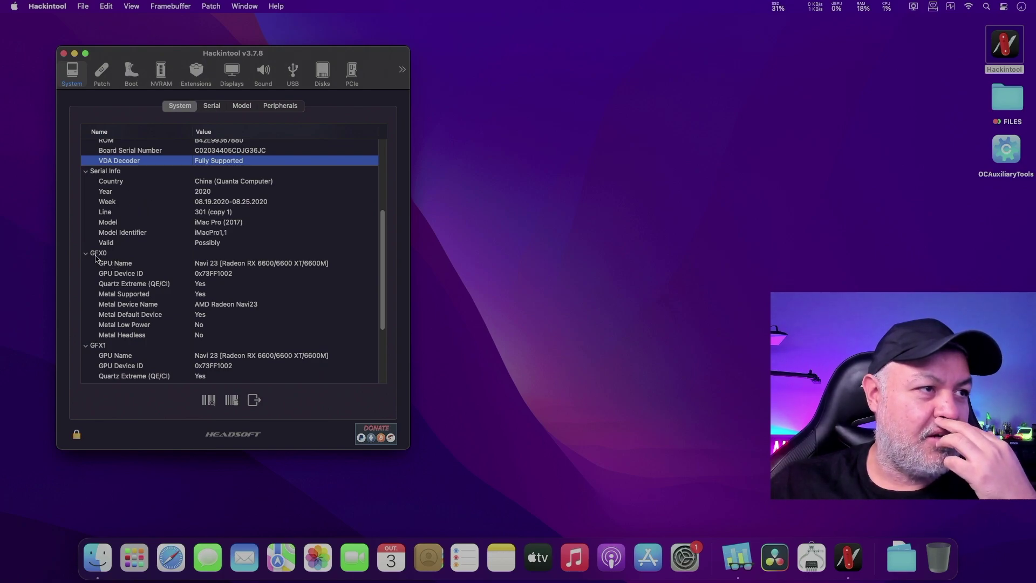
pyautogui.click(242, 274)
pyautogui.click(273, 265)
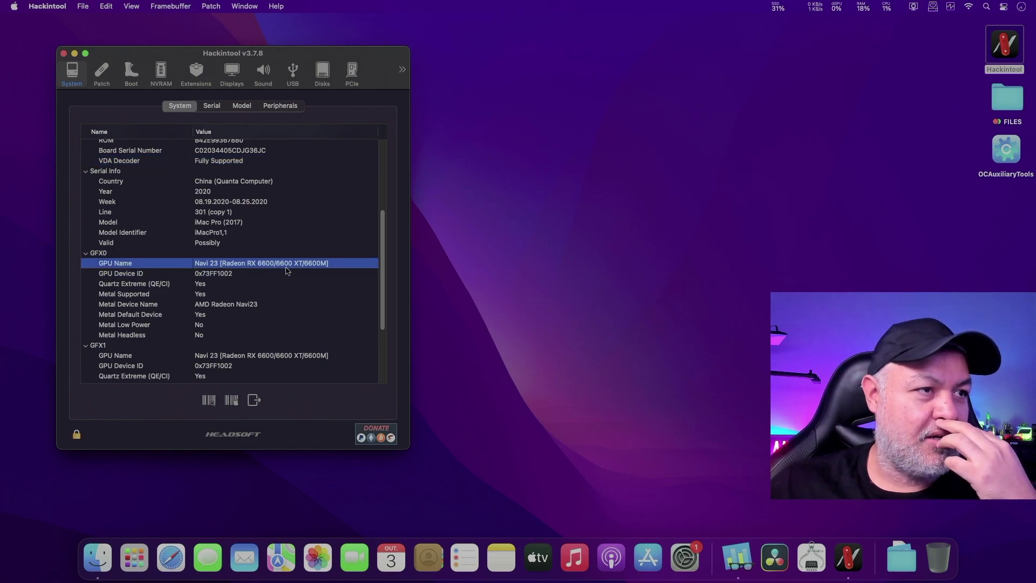
pyautogui.scroll(-1, 278, 268)
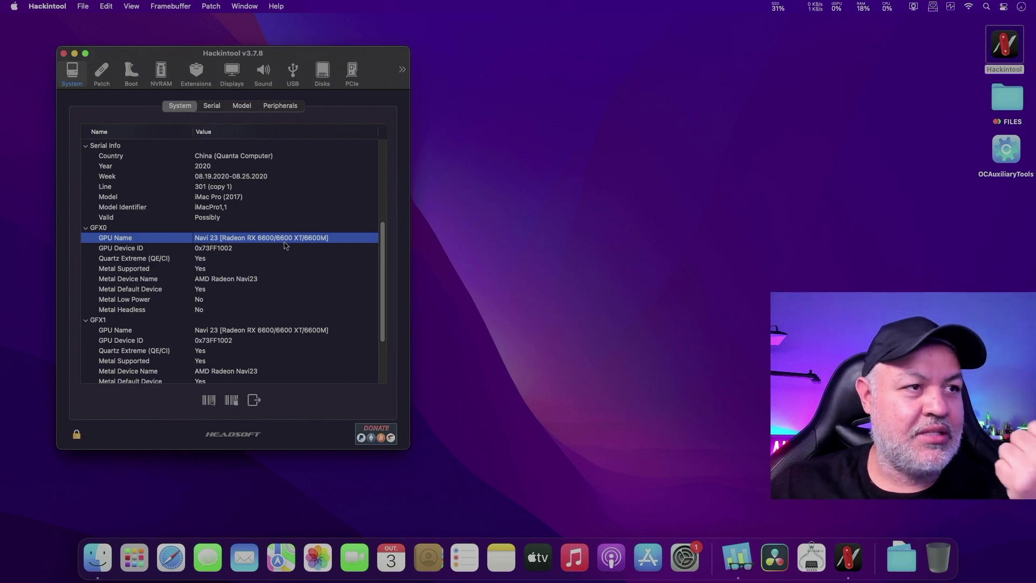
pyautogui.scroll(-2, 335, 242)
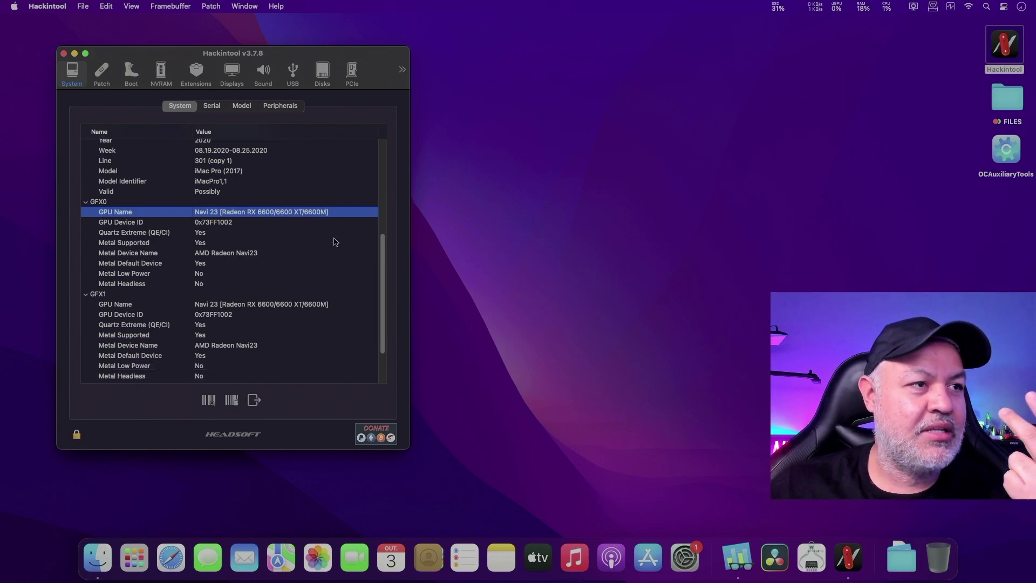
pyautogui.click(205, 249)
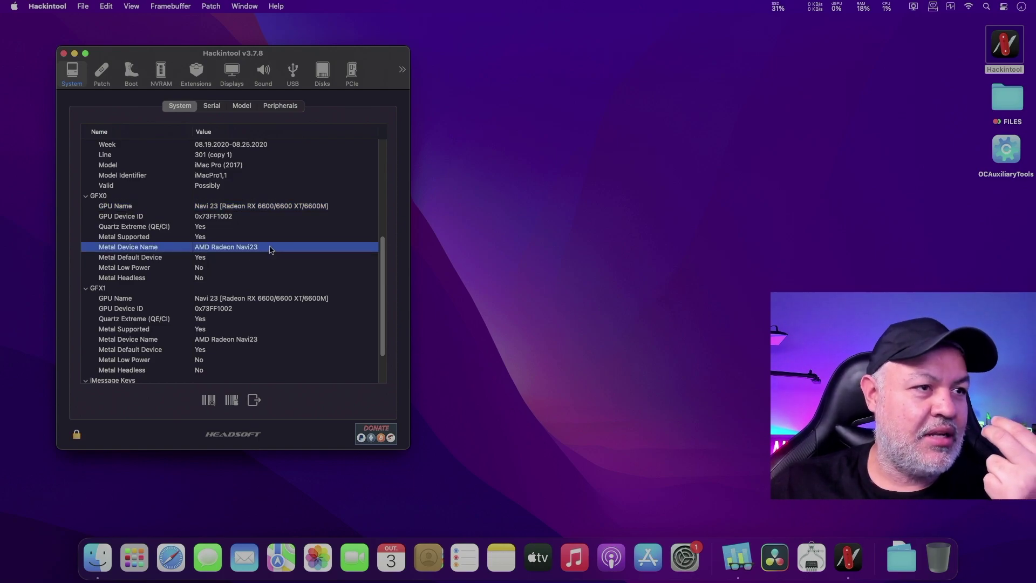
pyautogui.scroll(-2, 268, 251)
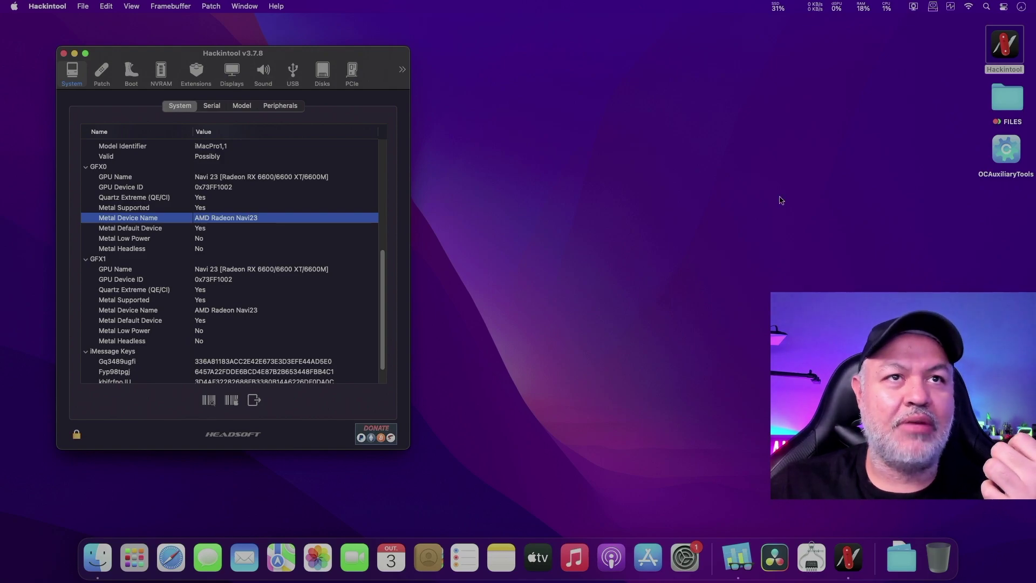
# Step: Check both graphics cards' temperature and usage in the GPU monitor and close Hackintool
pyautogui.click(836, 9)
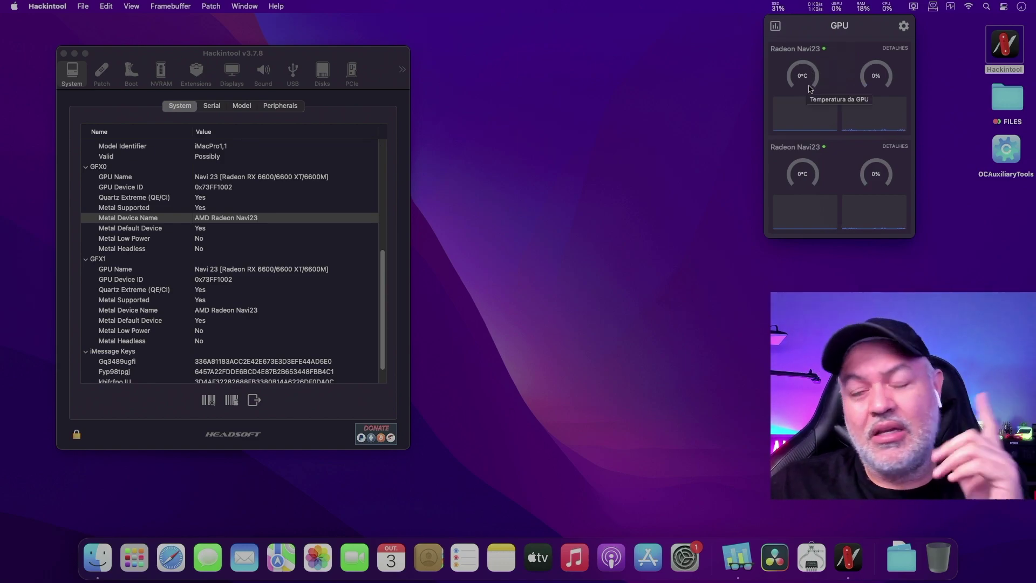
pyautogui.moveTo(830, 116)
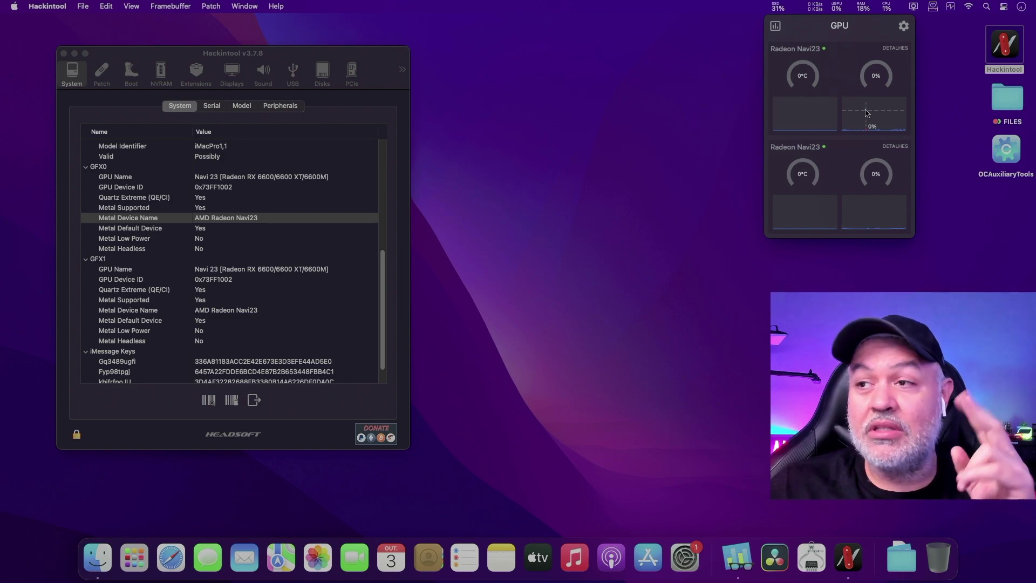
pyautogui.click(63, 54)
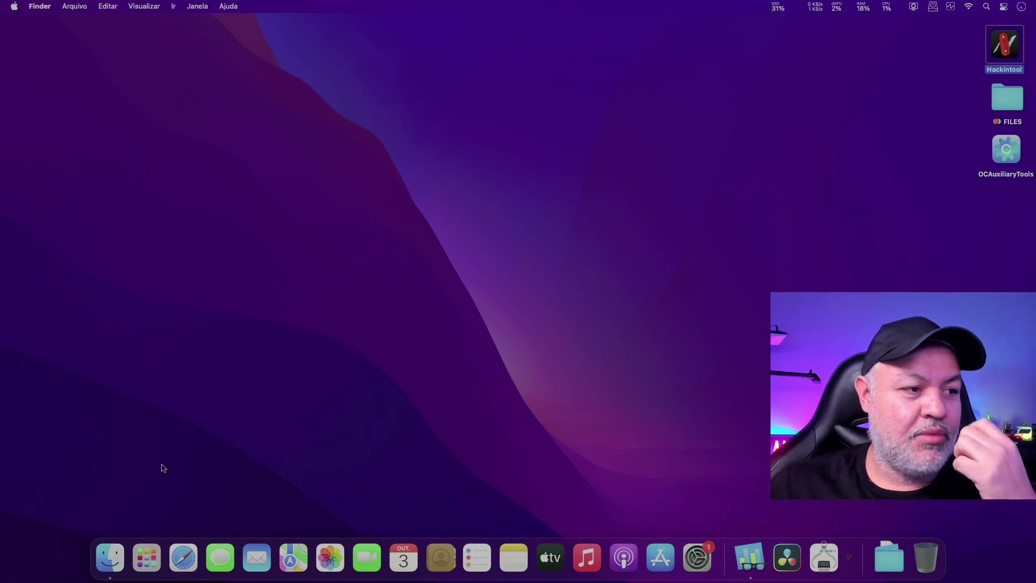
# Step: Launch VideoProc Converter from the second page of installed applications and postpone the registration
pyautogui.click(152, 558)
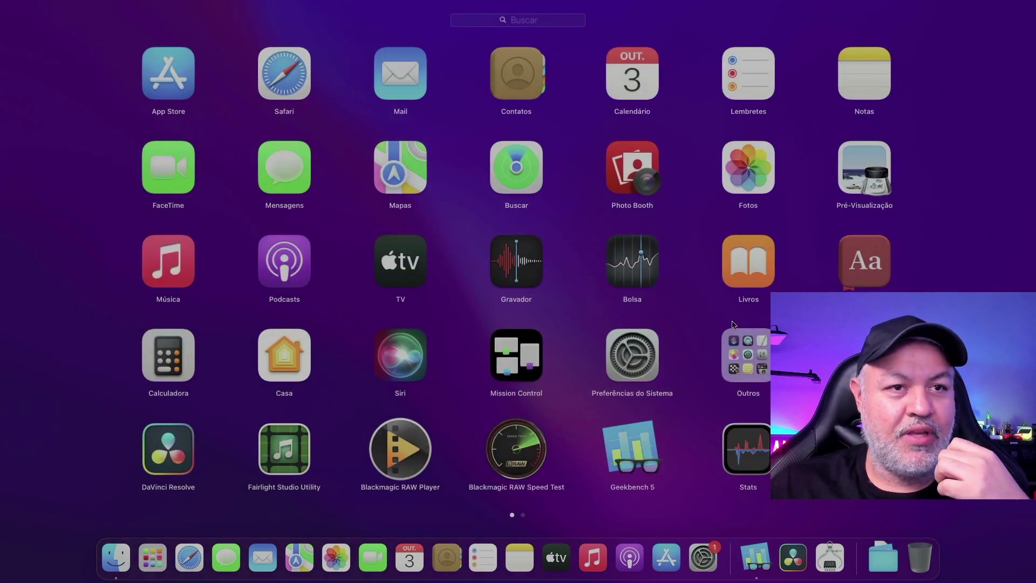
pyautogui.moveTo(690, 329); pyautogui.dragTo(495, 303)
pyautogui.click(168, 72)
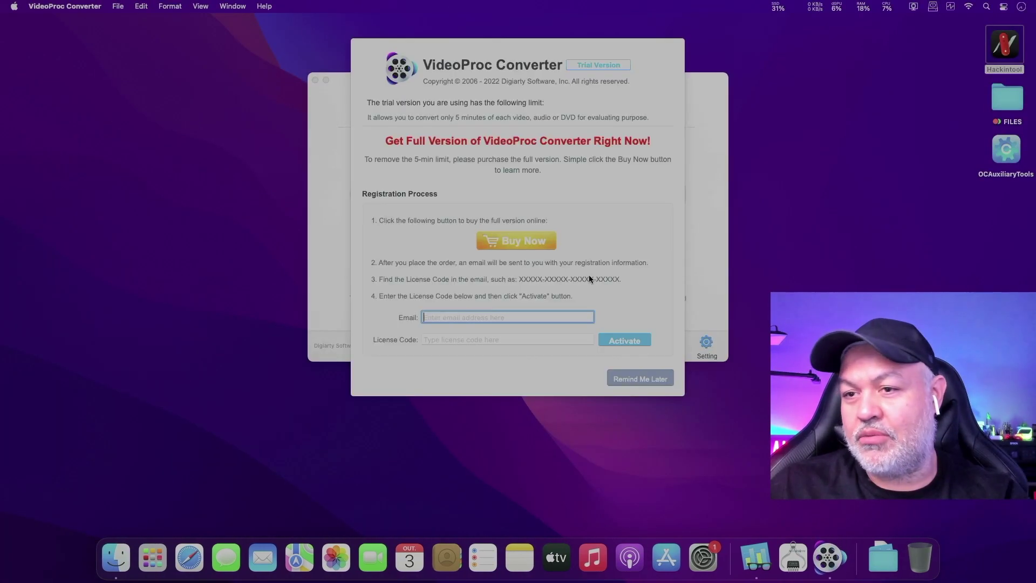
pyautogui.click(642, 380)
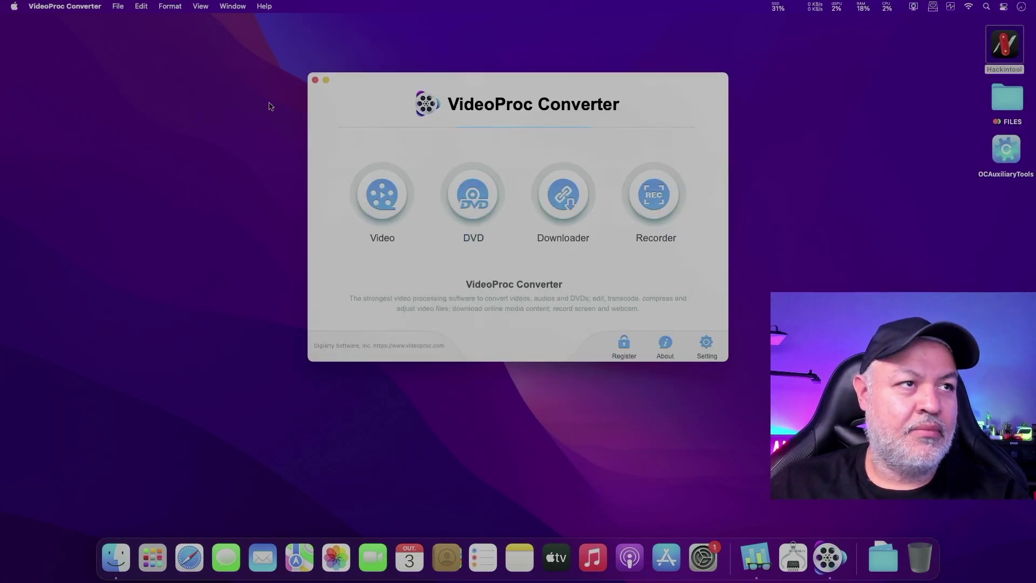
# Step: Open VideoProc Converter's hardware information and rerun the H264 hardware acceleration detection
pyautogui.click(76, 7)
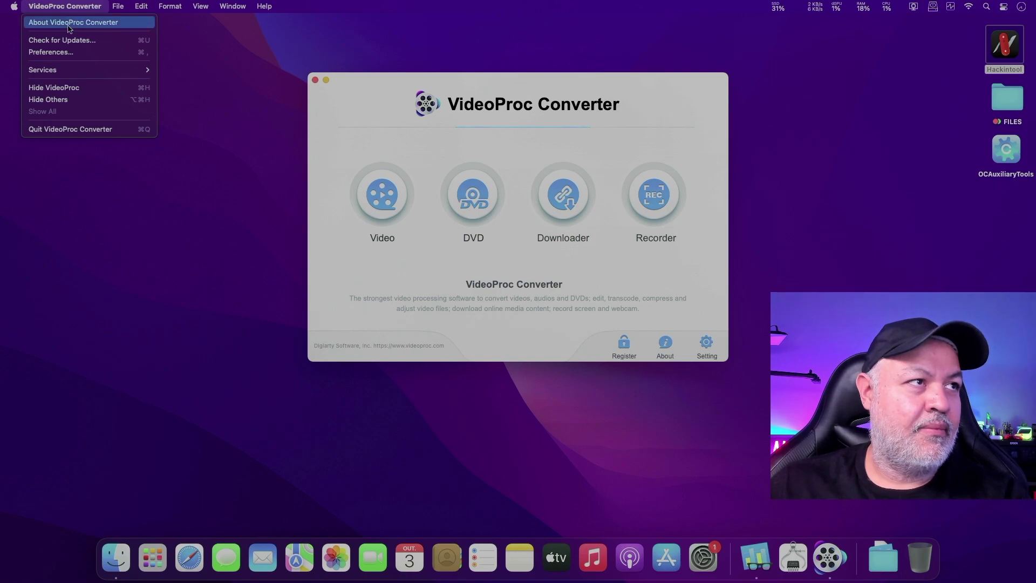
pyautogui.click(52, 52)
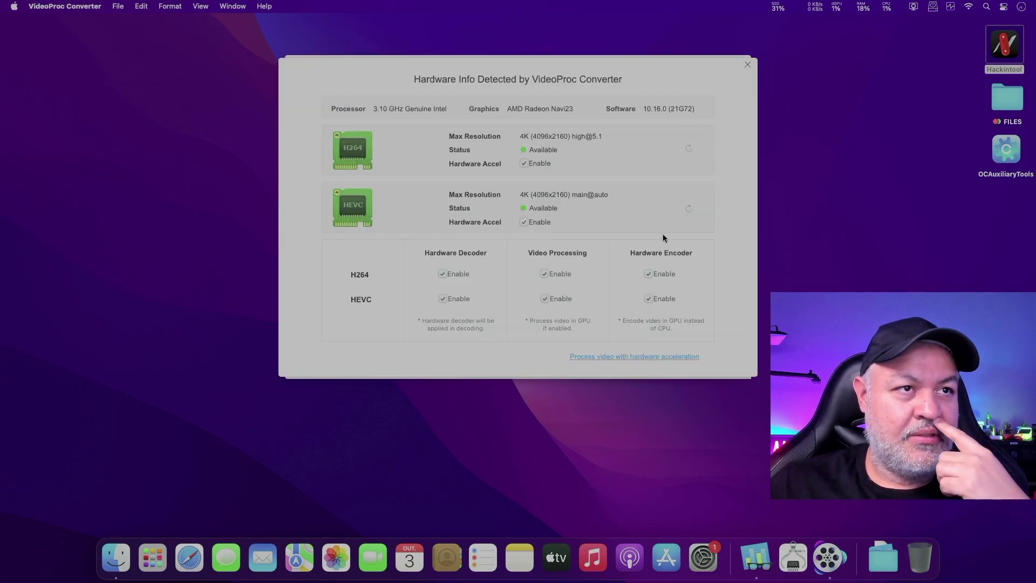
pyautogui.click(688, 148)
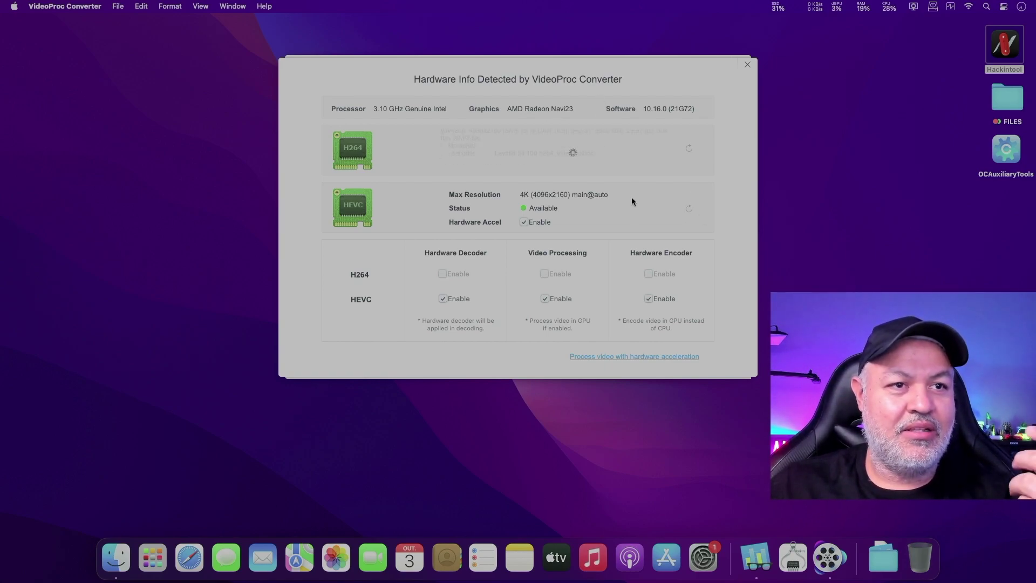
# Step: Rerun the HEVC and H264 hardware acceleration detections while checking both cards in the GPU monitor, declining the VideoProc Converter 5.0 update
pyautogui.click(689, 207)
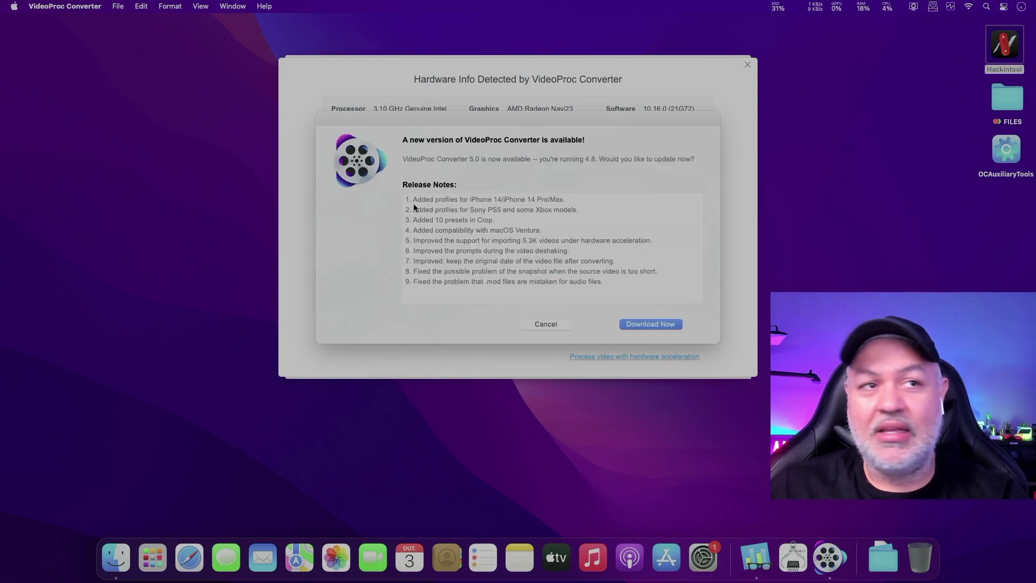
pyautogui.click(537, 323)
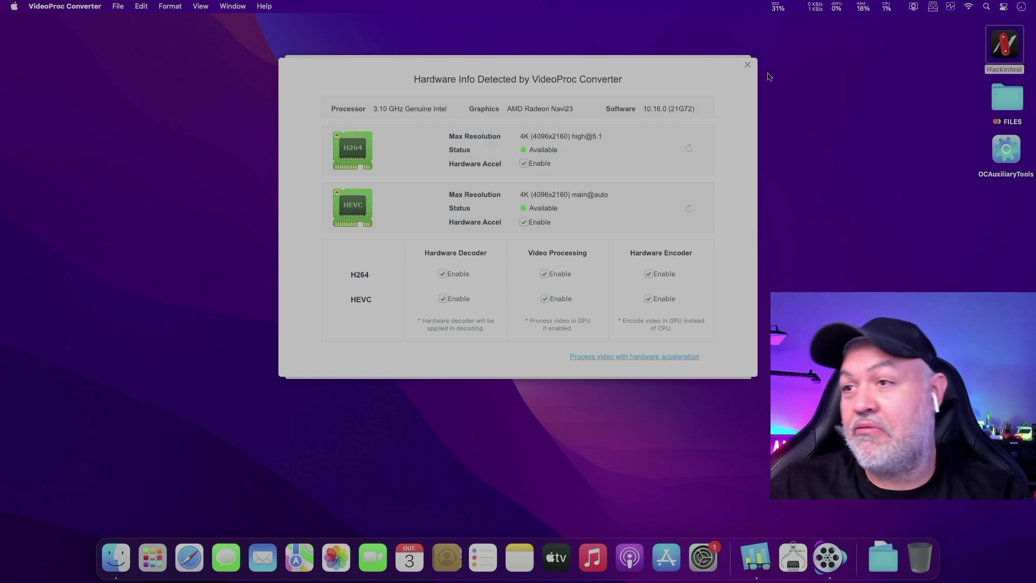
pyautogui.click(887, 8)
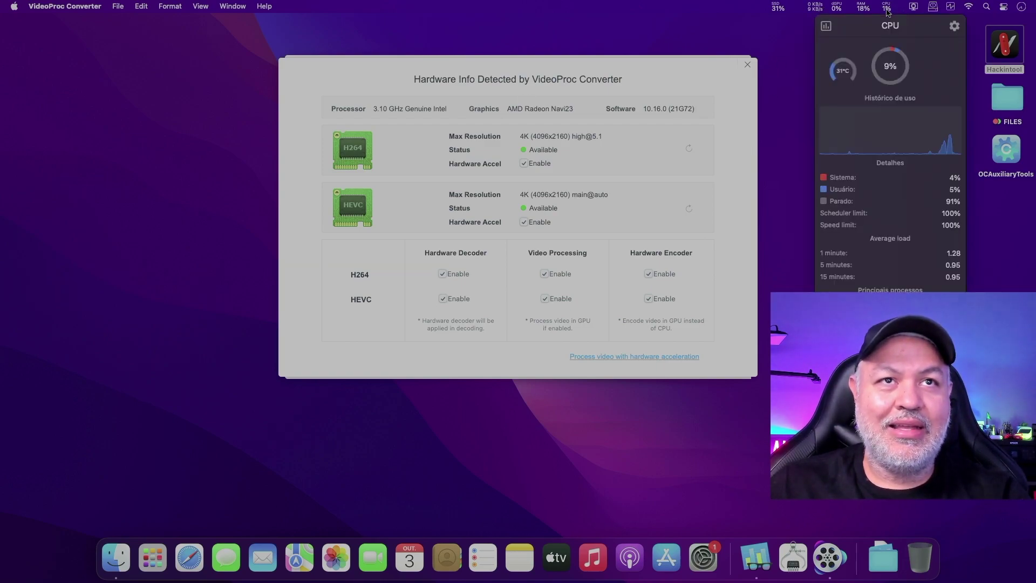
pyautogui.click(836, 6)
pyautogui.click(687, 147)
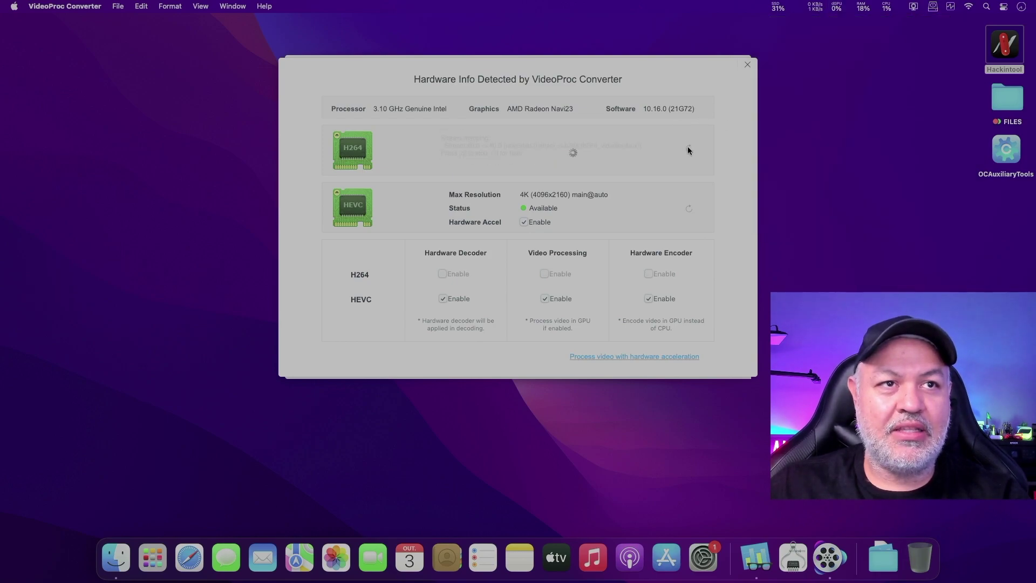
pyautogui.click(836, 7)
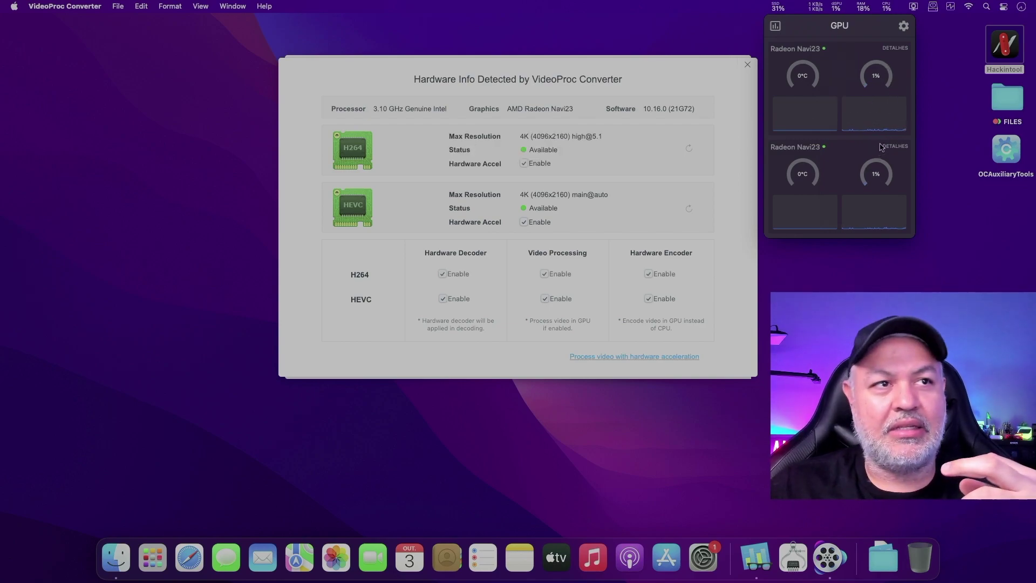
pyautogui.click(689, 209)
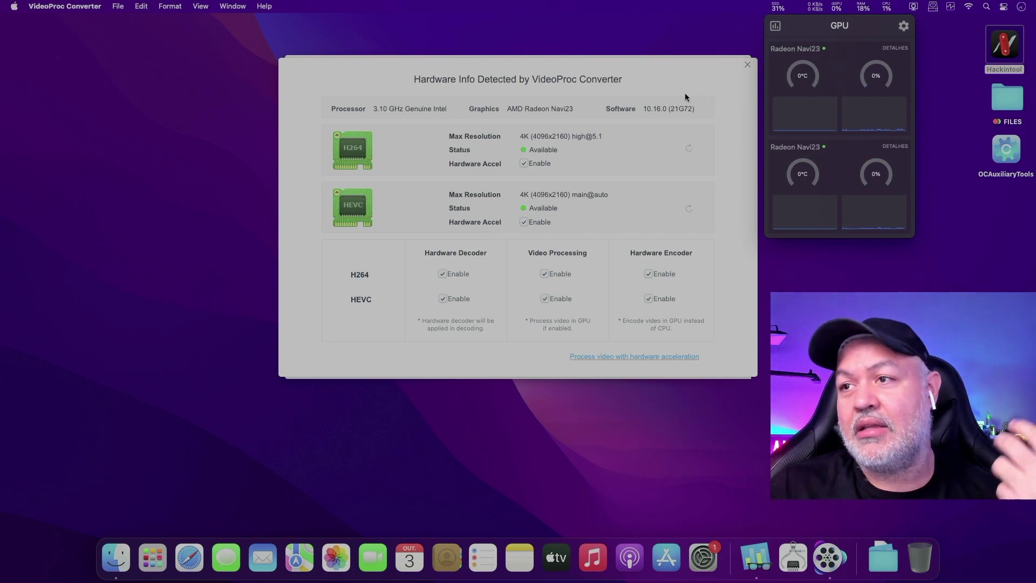
# Step: Close the hardware information and the VideoProc Converter main window
pyautogui.click(746, 67)
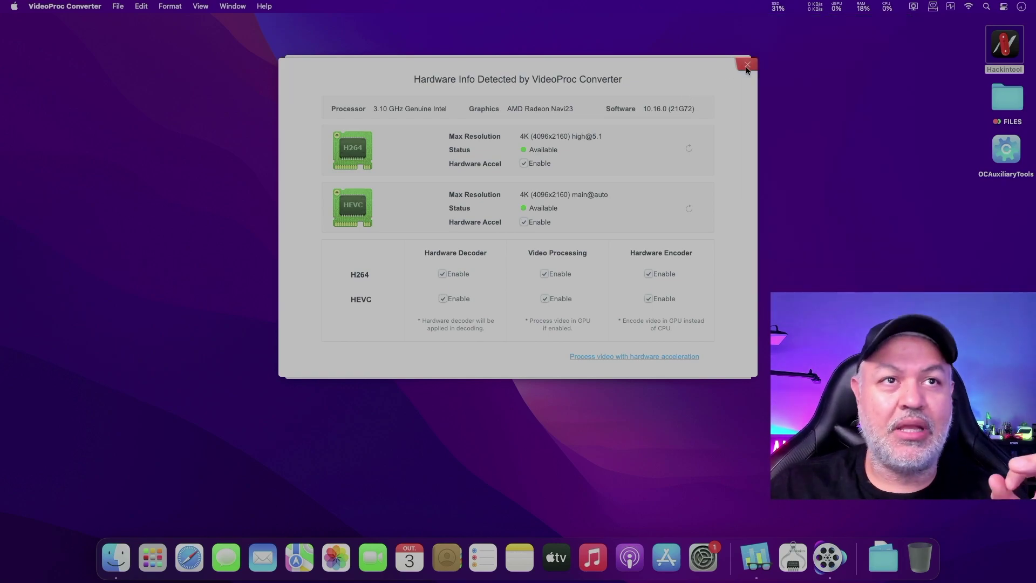
pyautogui.click(746, 67)
pyautogui.click(739, 63)
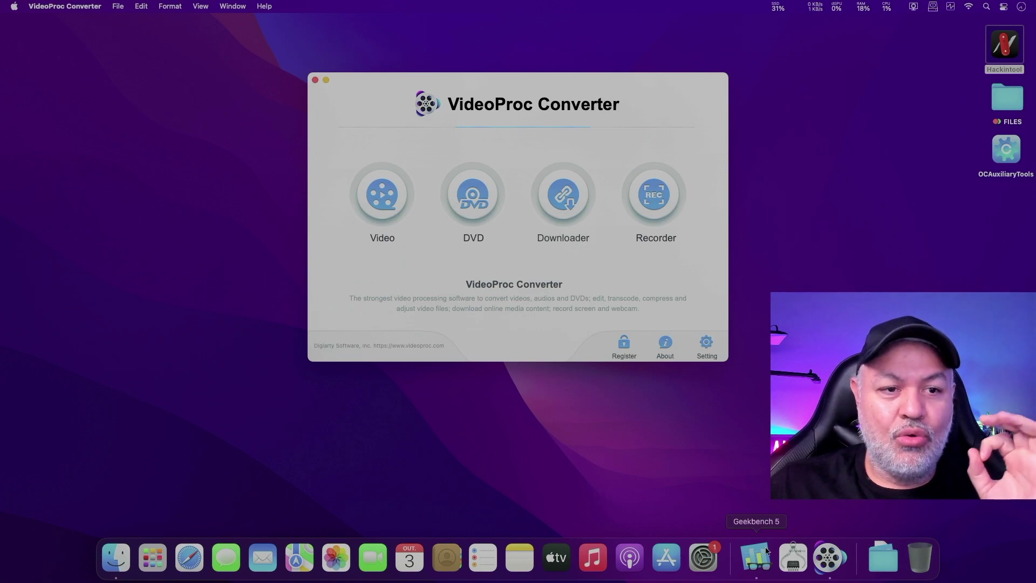
pyautogui.click(315, 81)
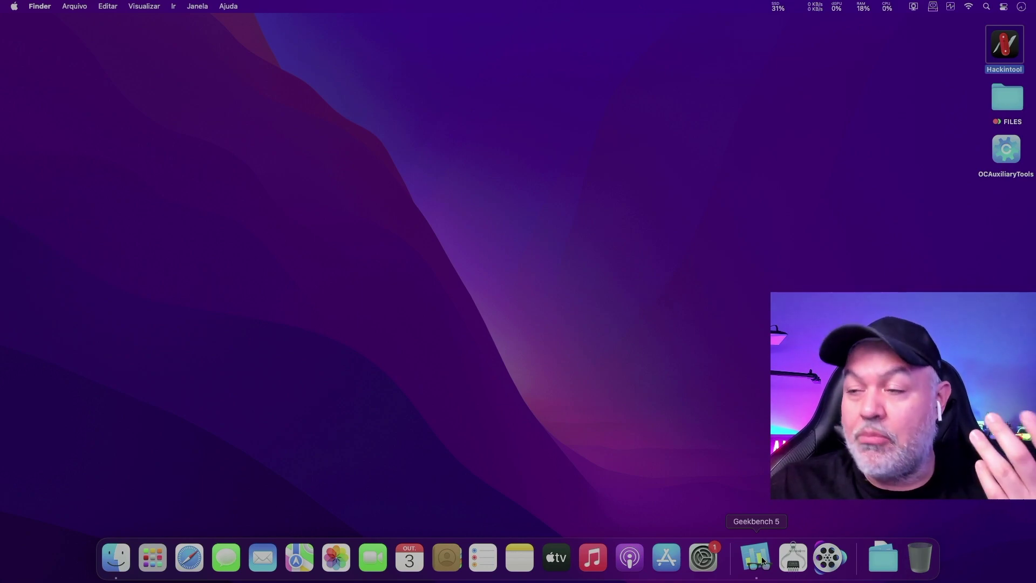
# Step: Open Geekbench 5 and reposition its window higher on the desktop
pyautogui.click(763, 561)
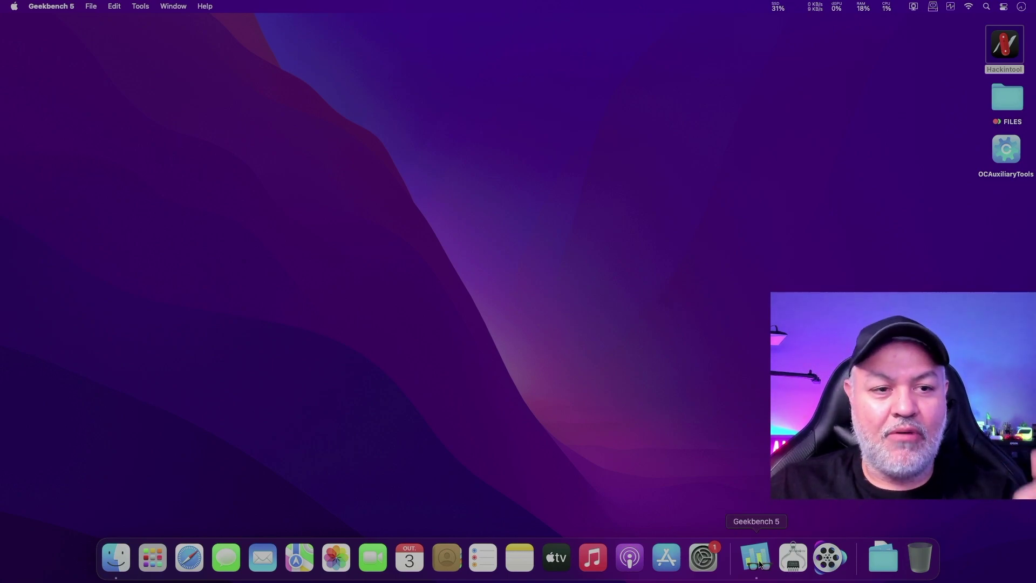
pyautogui.click(760, 563)
pyautogui.click(765, 517)
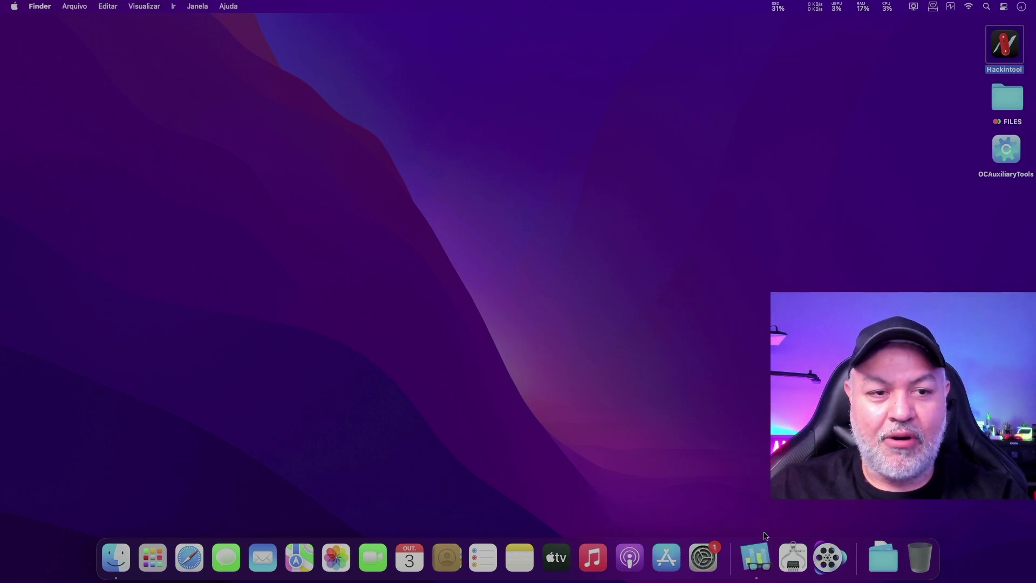
pyautogui.click(761, 565)
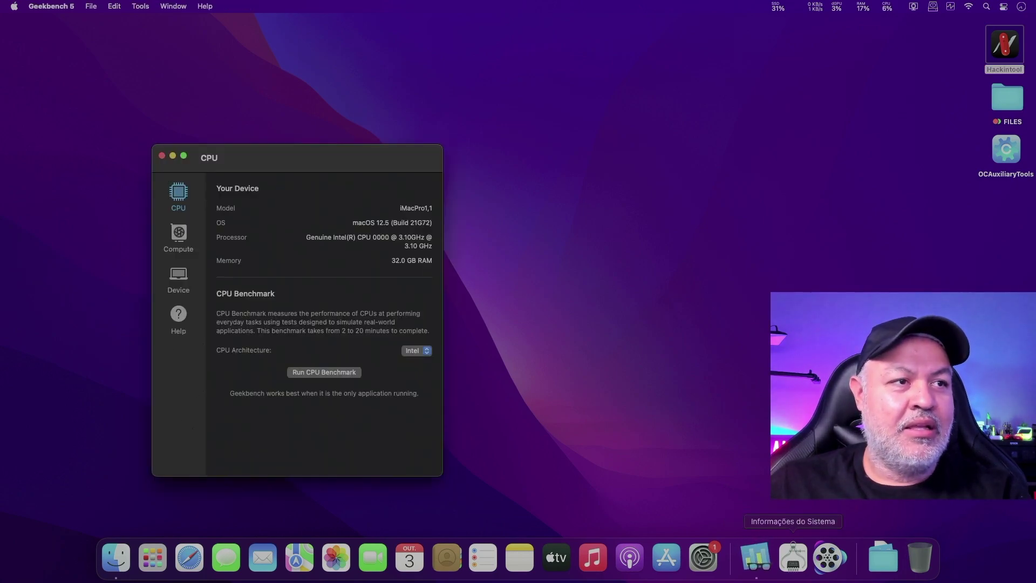
pyautogui.moveTo(338, 157); pyautogui.dragTo(374, 58)
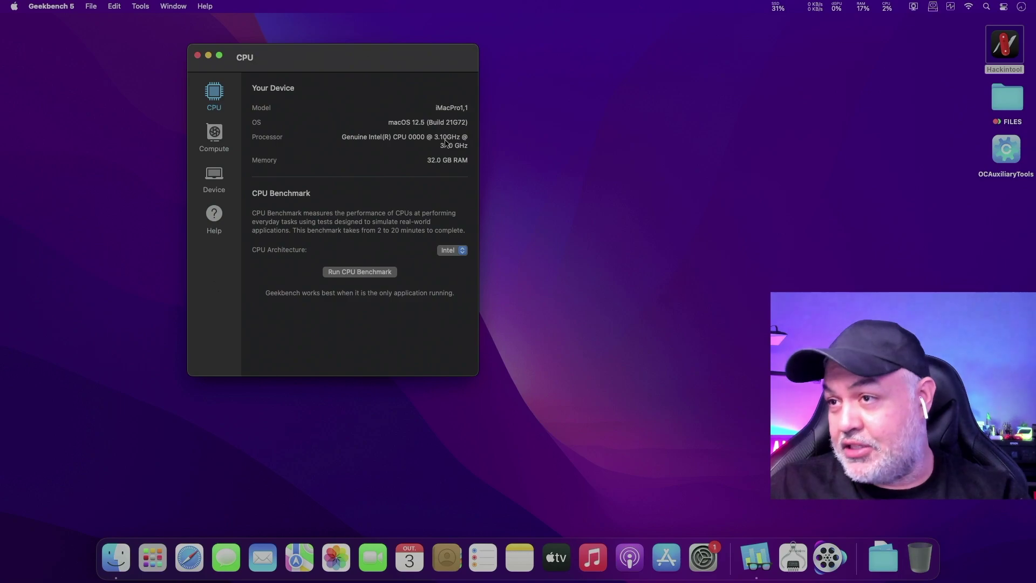
# Step: Set Geekbench's compute benchmark API to Metal and check that each AMD Radeon Navi23 can be selected as compute device
pyautogui.click(214, 134)
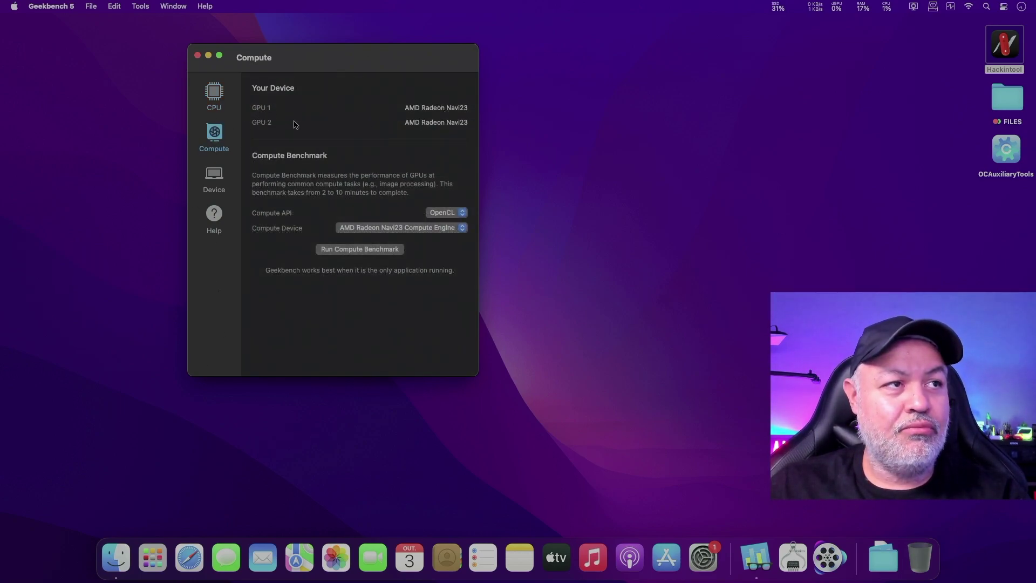
pyautogui.click(456, 215)
pyautogui.click(440, 202)
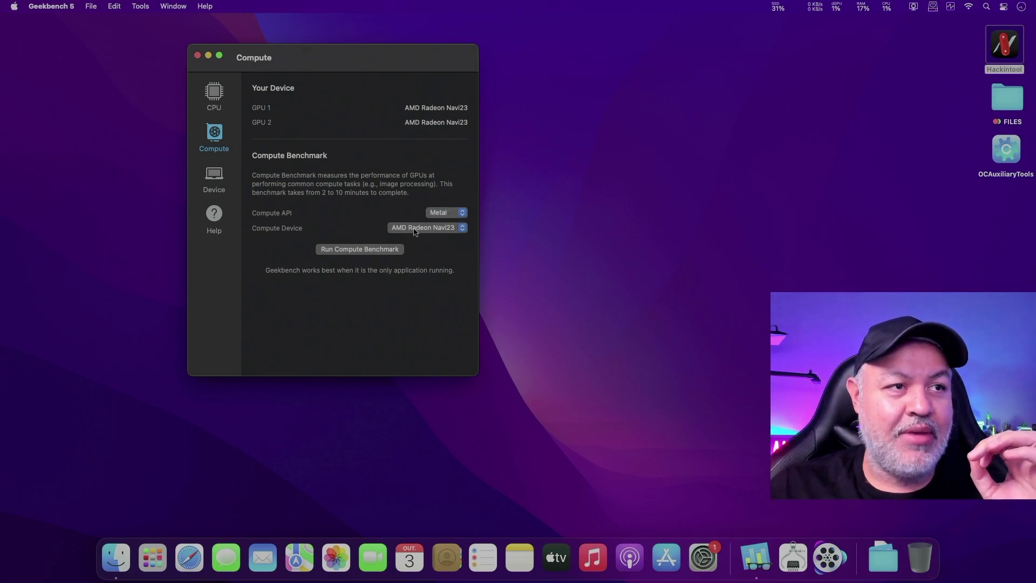
pyautogui.click(393, 228)
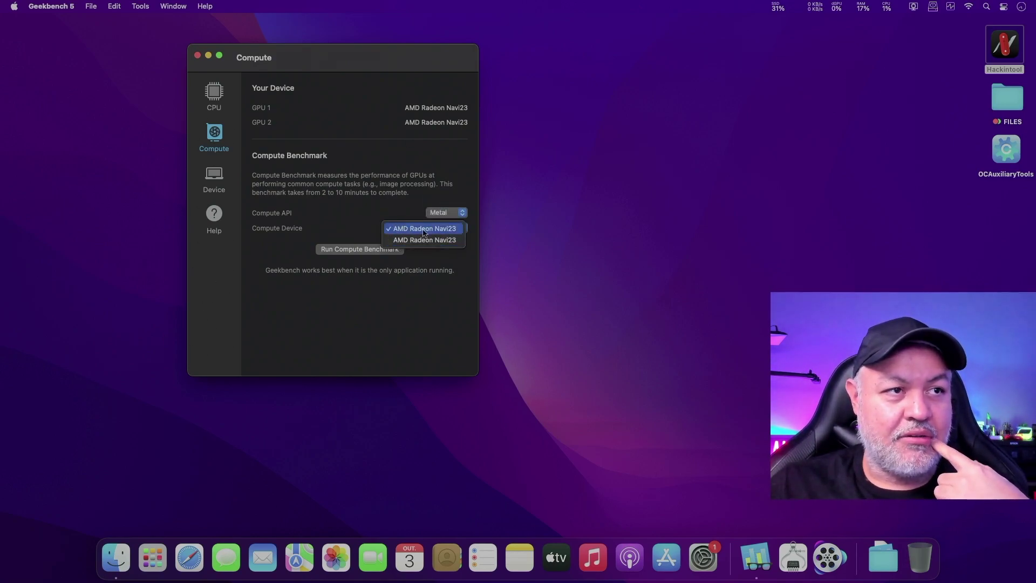
pyautogui.click(425, 240)
pyautogui.click(426, 229)
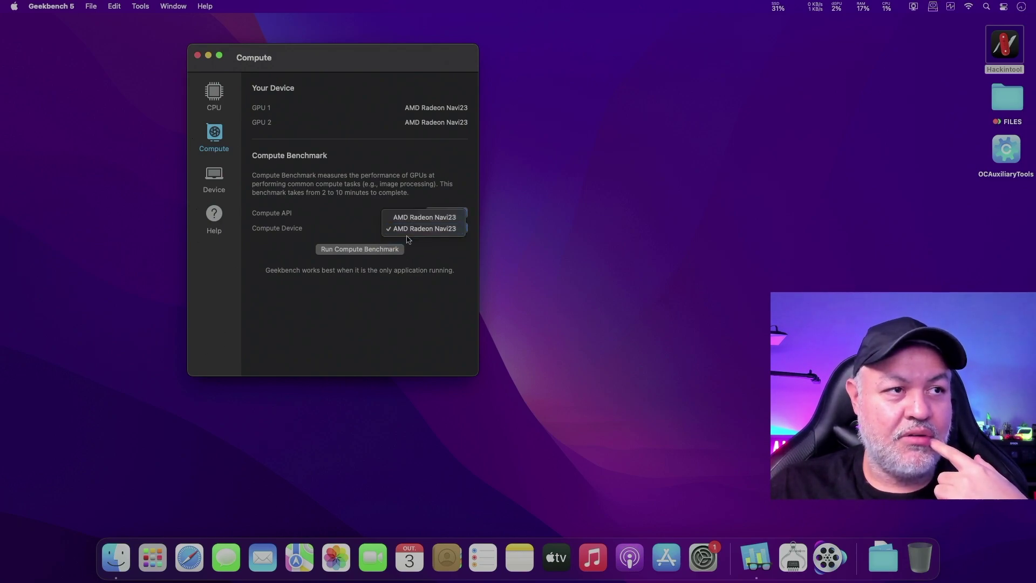
pyautogui.click(426, 217)
# Step: Run the Metal compute benchmark on the first AMD Radeon Navi23 and check both cards' usage in the GPU monitor
pyautogui.click(425, 229)
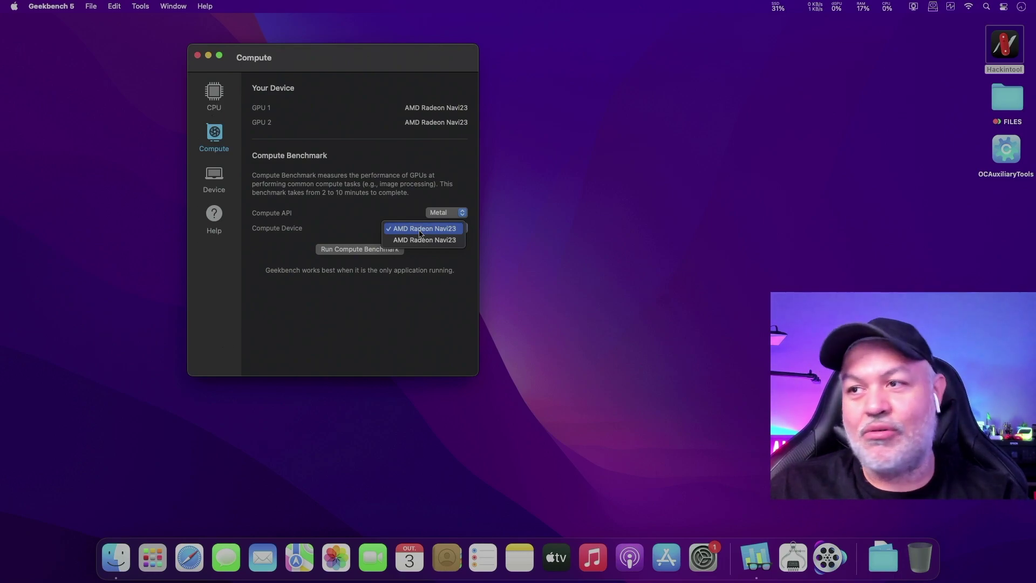
pyautogui.click(428, 228)
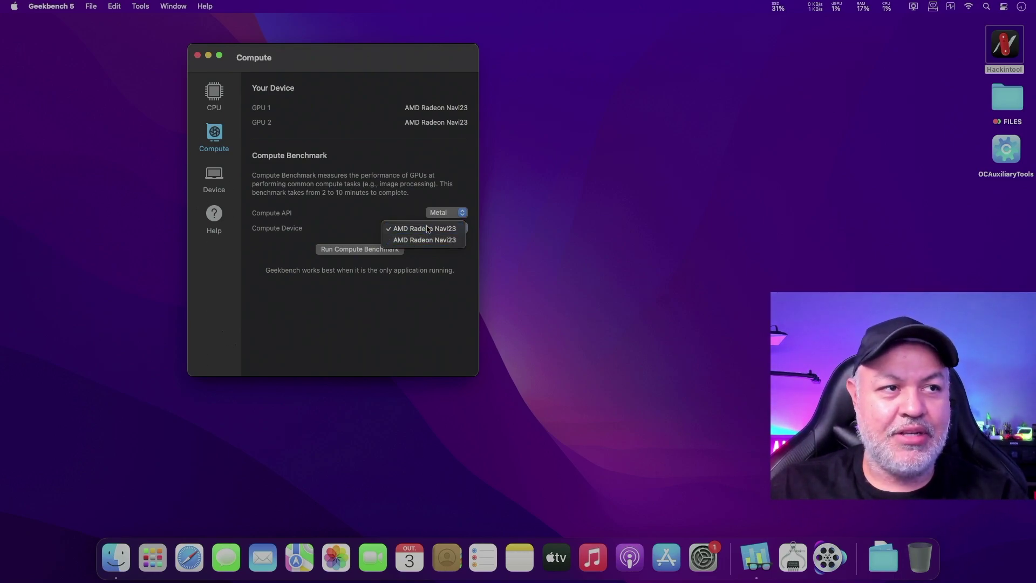
pyautogui.click(354, 251)
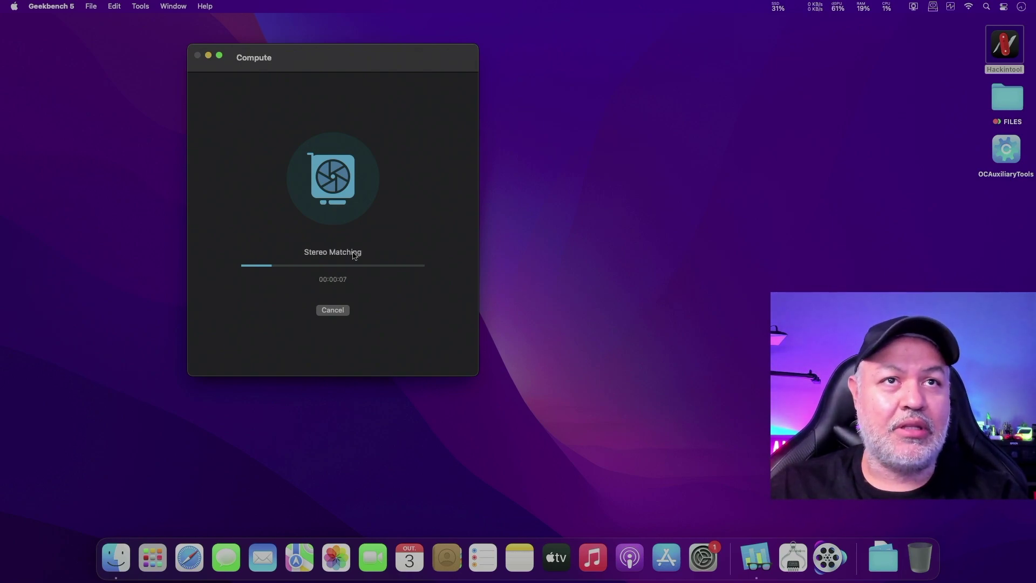
pyautogui.click(839, 10)
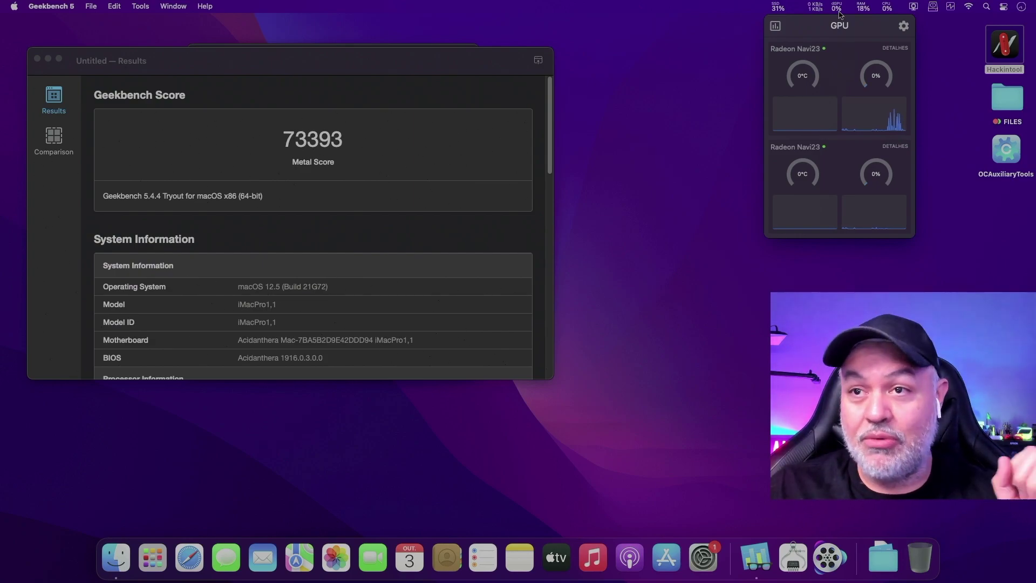
# Step: Run the Metal compute benchmark on the second AMD Radeon Navi23 and check both cards' usage in the GPU monitor
pyautogui.moveTo(257, 71); pyautogui.dragTo(251, 115)
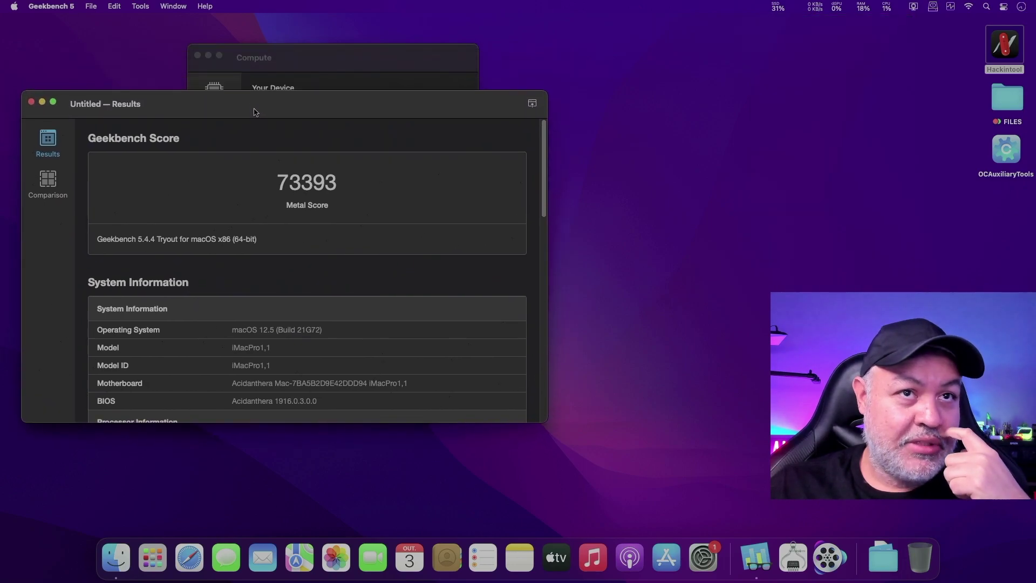
pyautogui.click(338, 54)
pyautogui.click(461, 230)
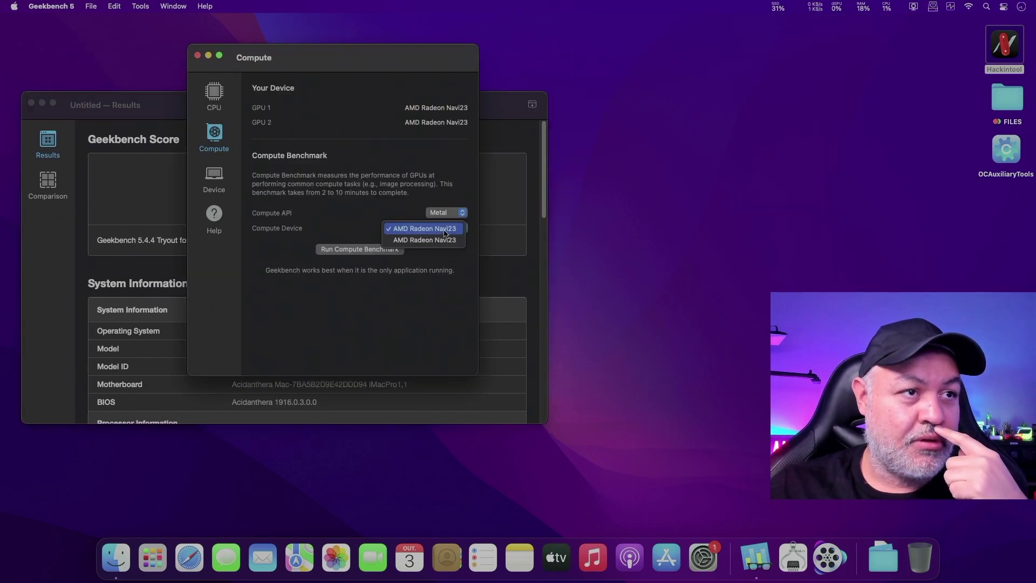
pyautogui.click(422, 240)
pyautogui.click(384, 250)
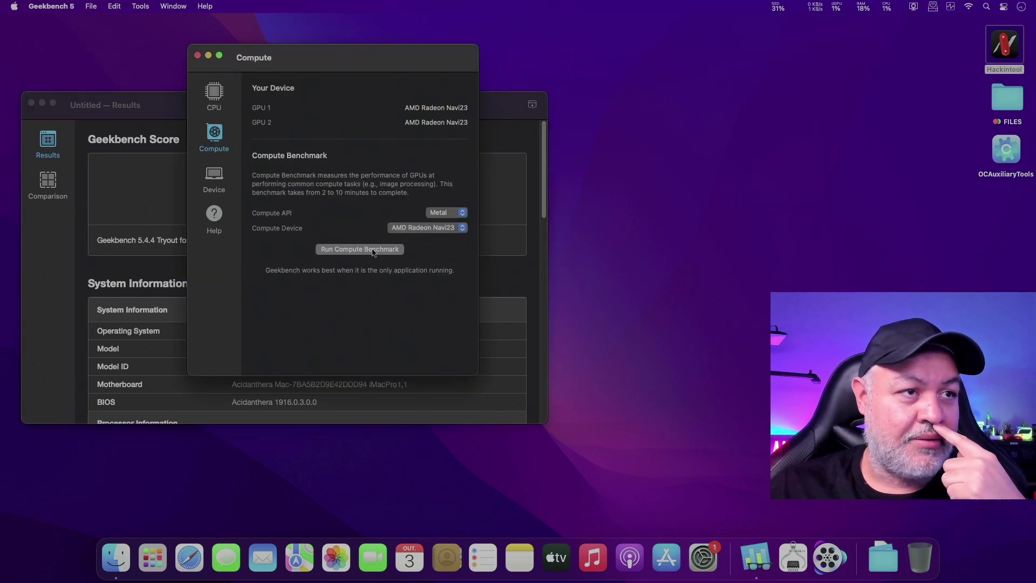
pyautogui.click(836, 10)
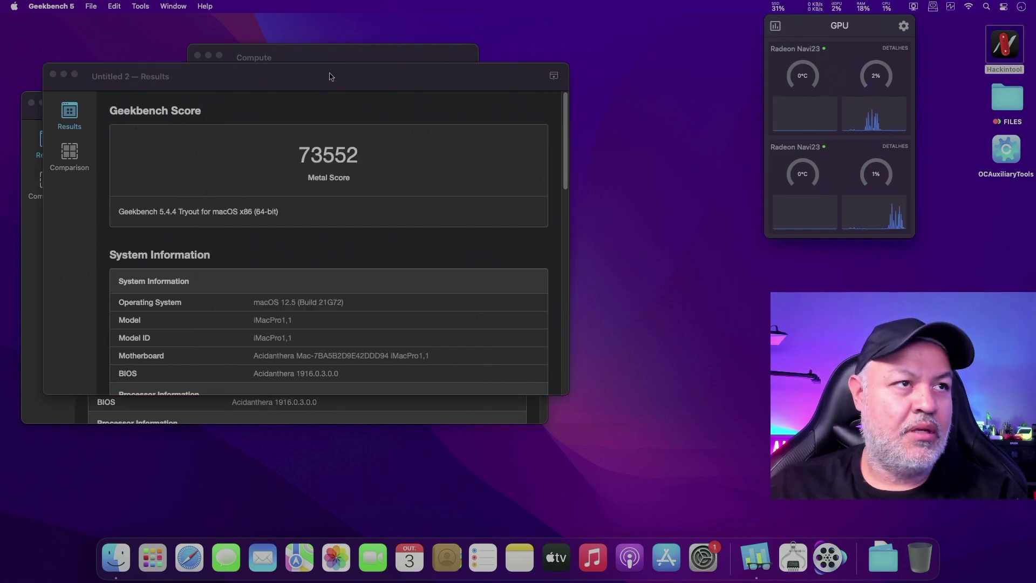
# Step: Close the Compute window and arrange the two Geekbench results windows side by side to compare their Metal scores
pyautogui.moveTo(348, 71); pyautogui.dragTo(513, 189)
pyautogui.click(198, 55)
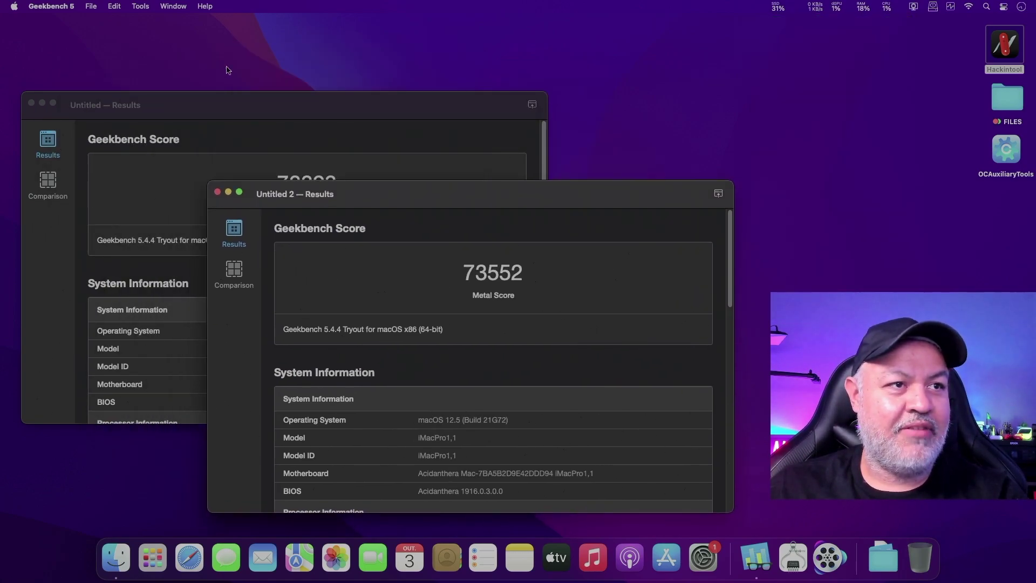
pyautogui.moveTo(430, 201); pyautogui.dragTo(680, 114)
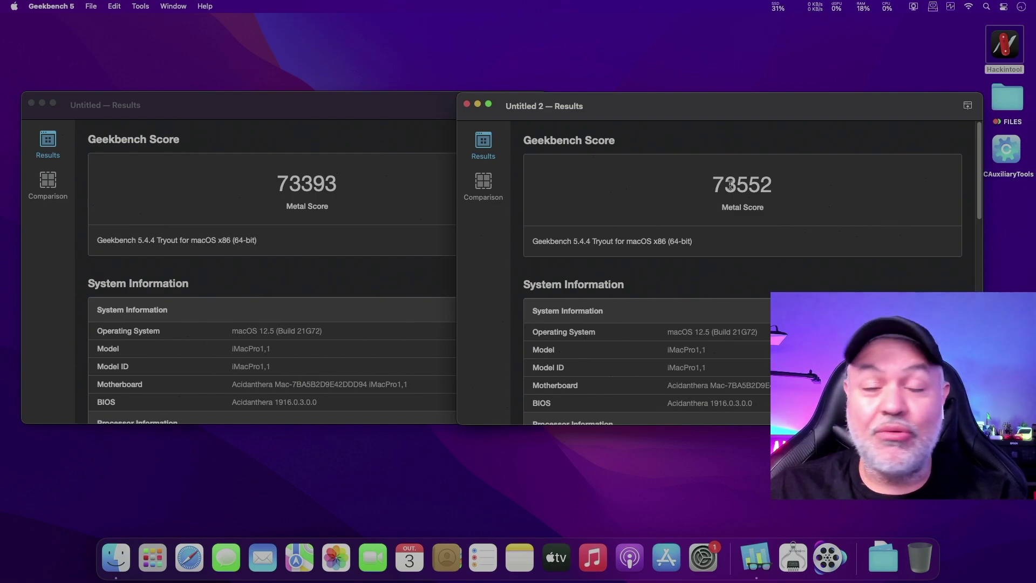
pyautogui.moveTo(637, 110); pyautogui.dragTo(582, 107)
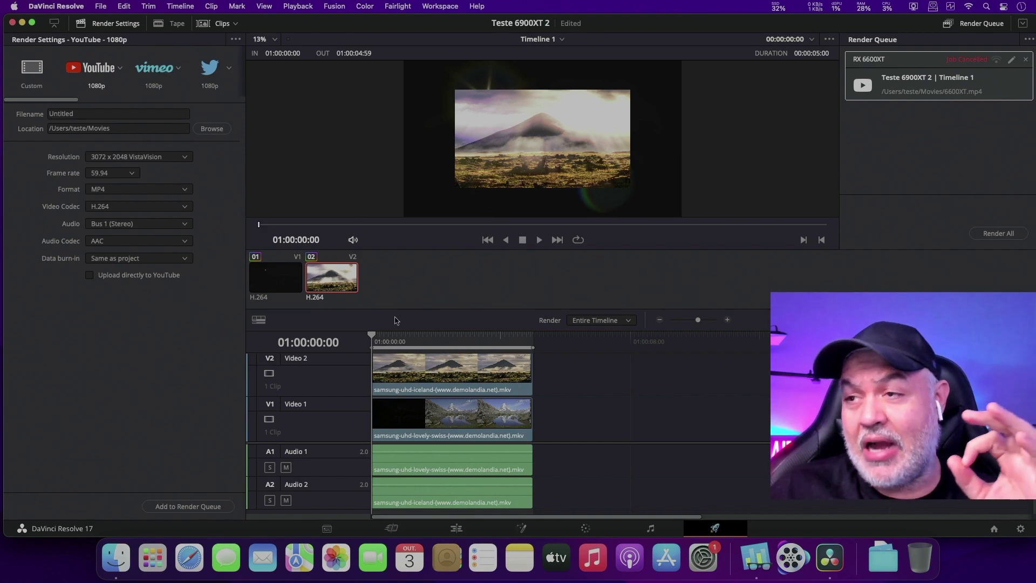
# Step: In DaVinci Resolve, move the playhead to 01:00:02:46 and examine the GPU configuration in the Memory and GPU preferences
pyautogui.moveTo(379, 334); pyautogui.dragTo(461, 352)
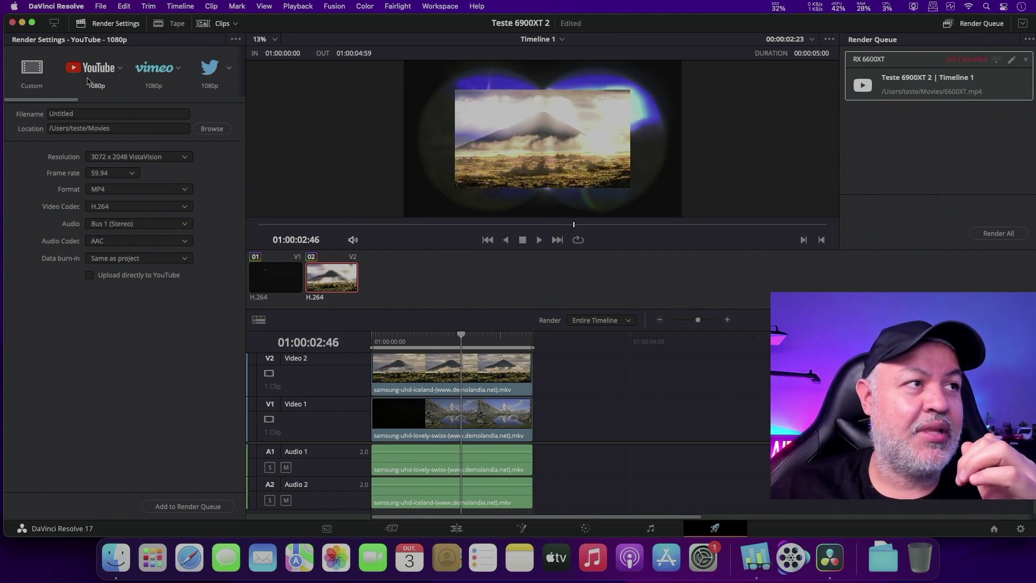
pyautogui.click(73, 5)
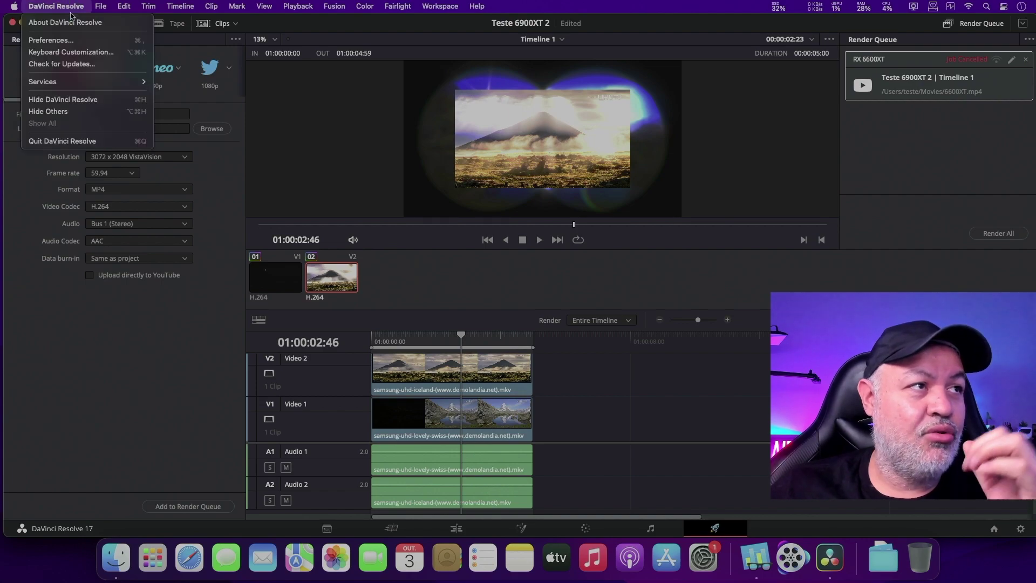
pyautogui.click(65, 45)
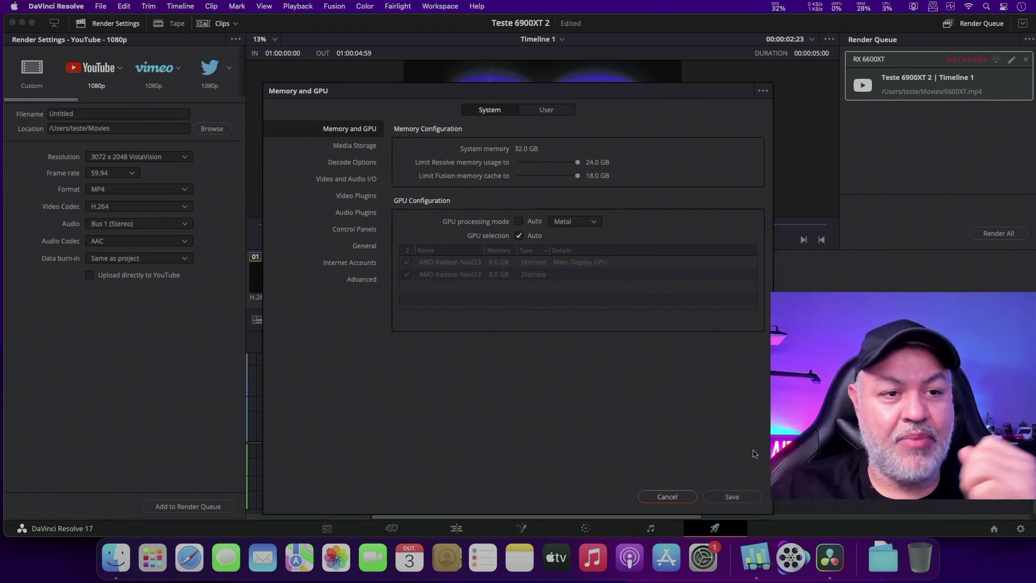
pyautogui.click(667, 496)
# Step: Apply the YouTube render preset, set its resolution to 7680 x 4320 8K Ultra HD and name the output file Dual
pyautogui.click(91, 69)
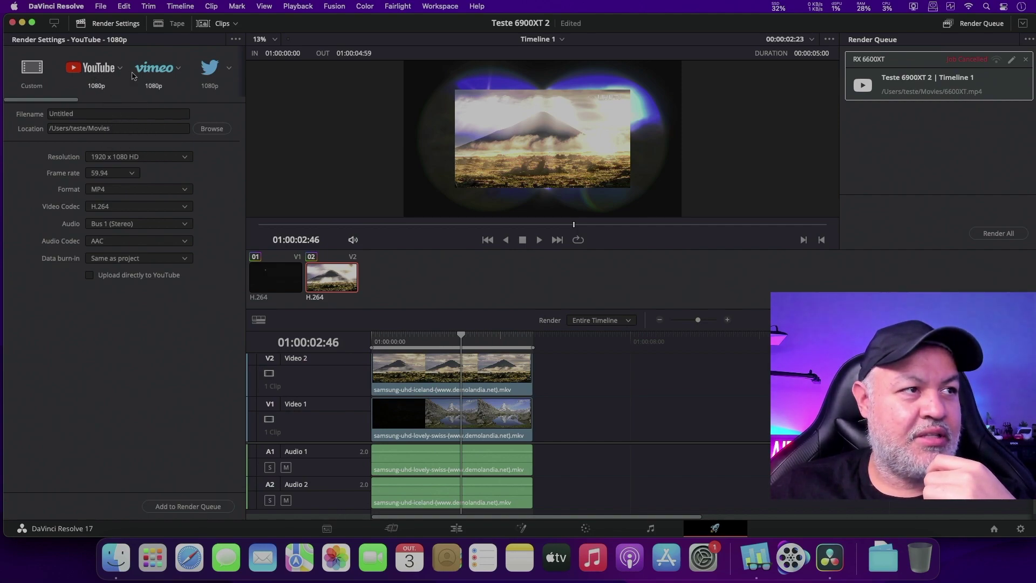
pyautogui.click(184, 156)
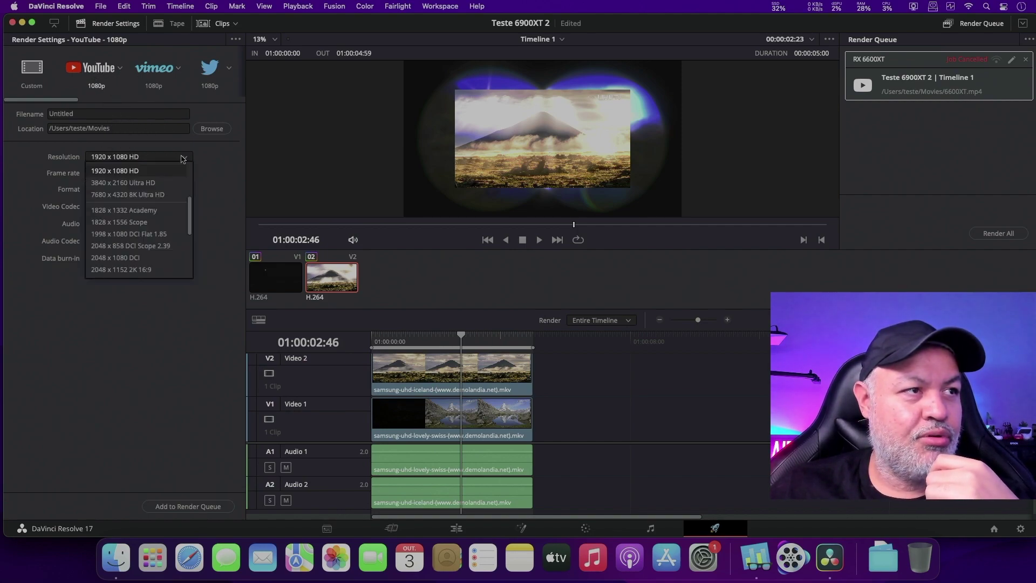
pyautogui.click(139, 199)
pyautogui.moveTo(97, 113); pyautogui.dragTo(13, 115)
pyautogui.write('V')
pyautogui.write('Dual')
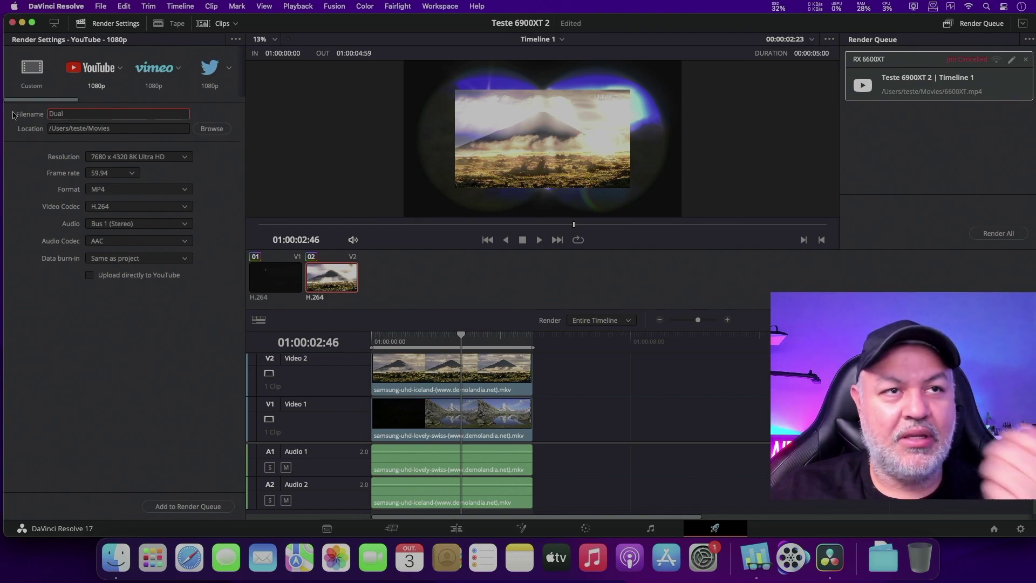
# Step: Check the GPU monitor, add the Dual job to the render queue at the higher resolution and start rendering it
pyautogui.click(839, 7)
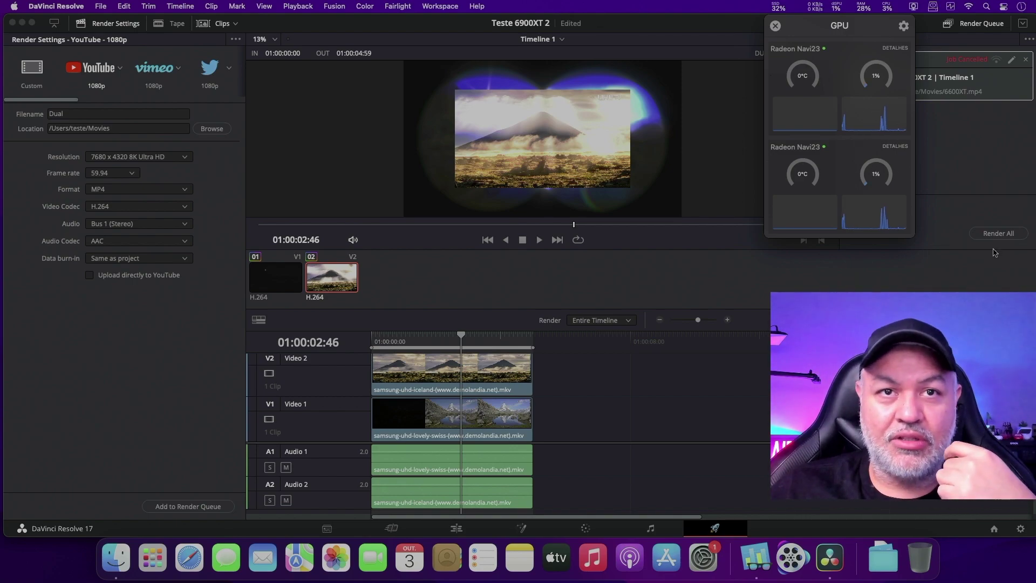
pyautogui.click(310, 248)
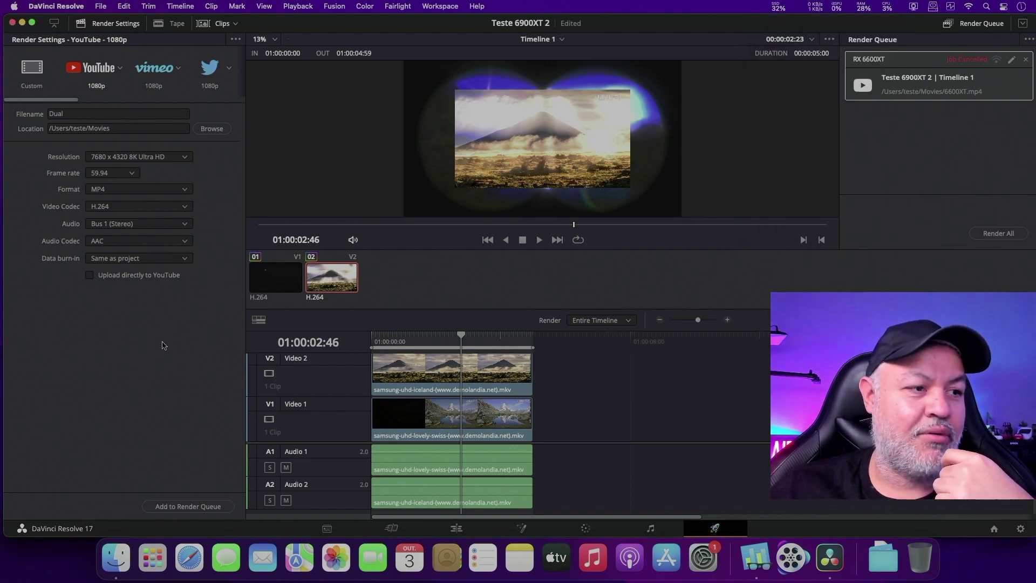
pyautogui.click(187, 506)
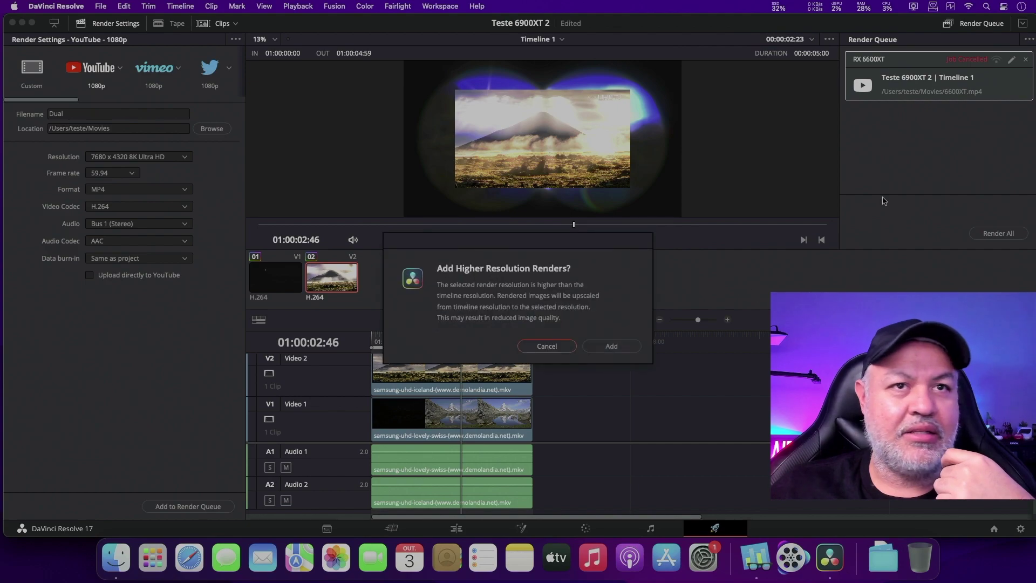
pyautogui.click(611, 346)
pyautogui.click(1008, 230)
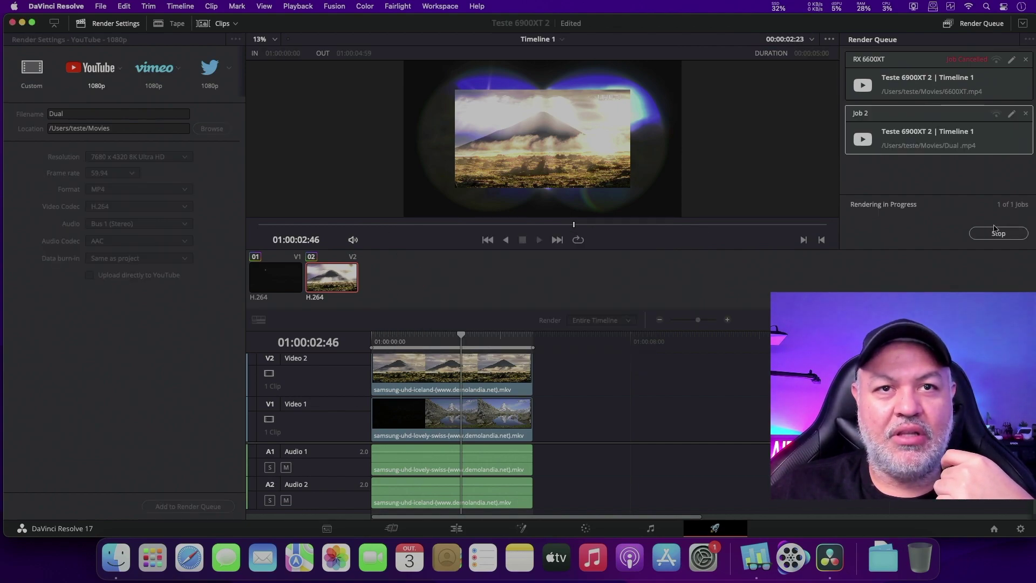
# Step: Detach the GPU monitor beside the render queue and watch both Navi23 cards' usage during the single-card and dual renders
pyautogui.click(839, 7)
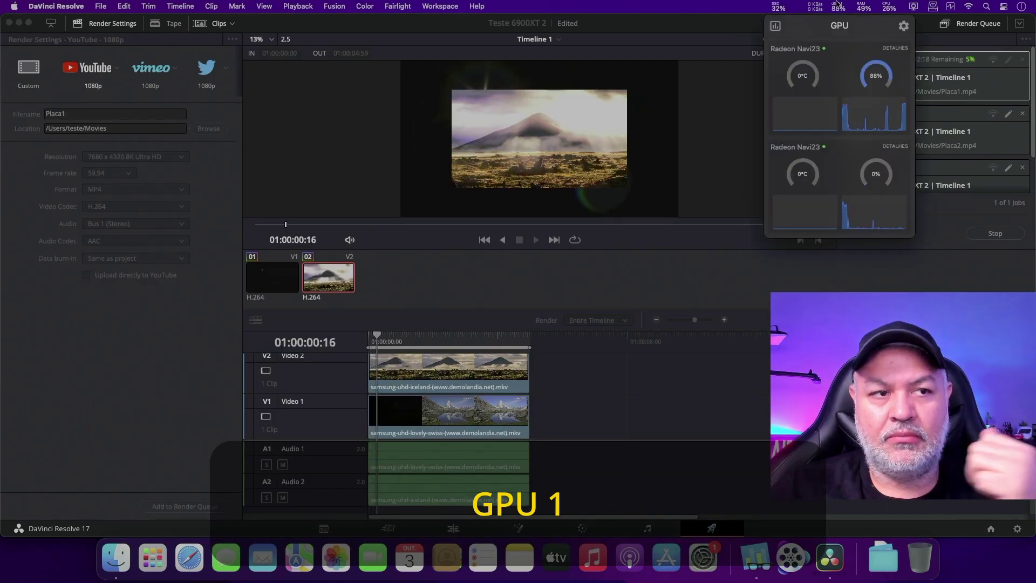
pyautogui.moveTo(809, 46); pyautogui.dragTo(728, 31)
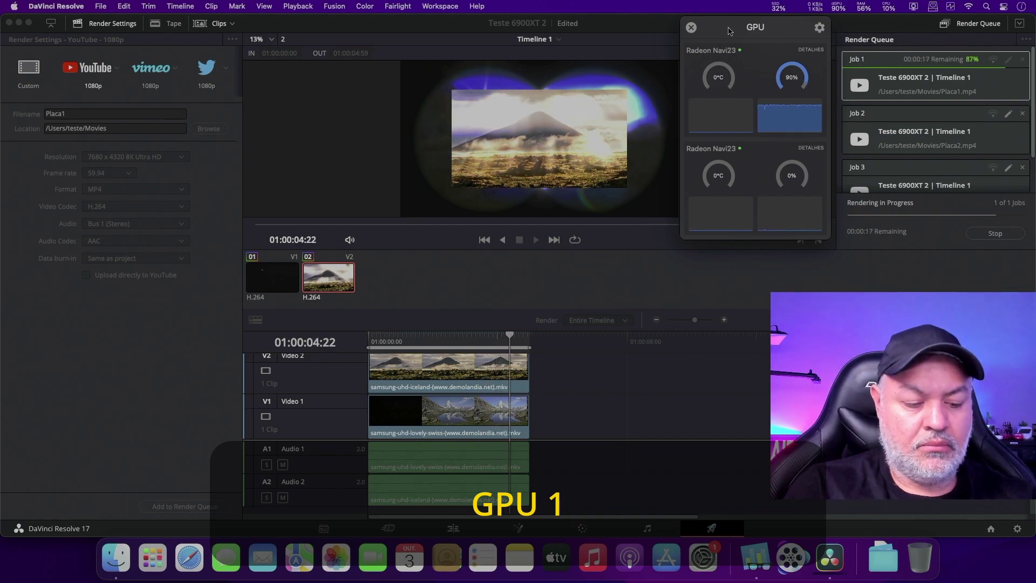
pyautogui.click(995, 249)
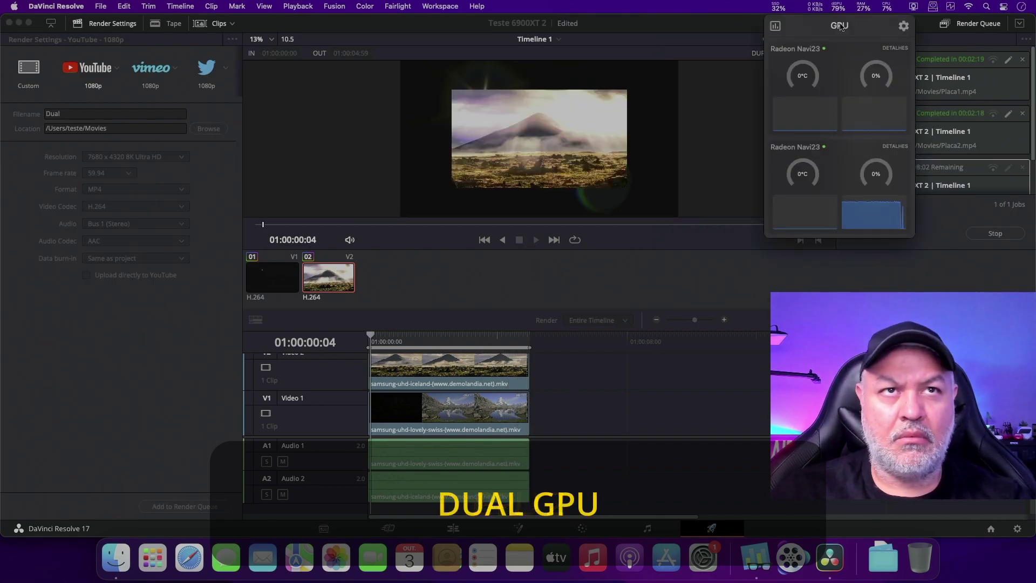
pyautogui.moveTo(844, 36); pyautogui.dragTo(751, 26)
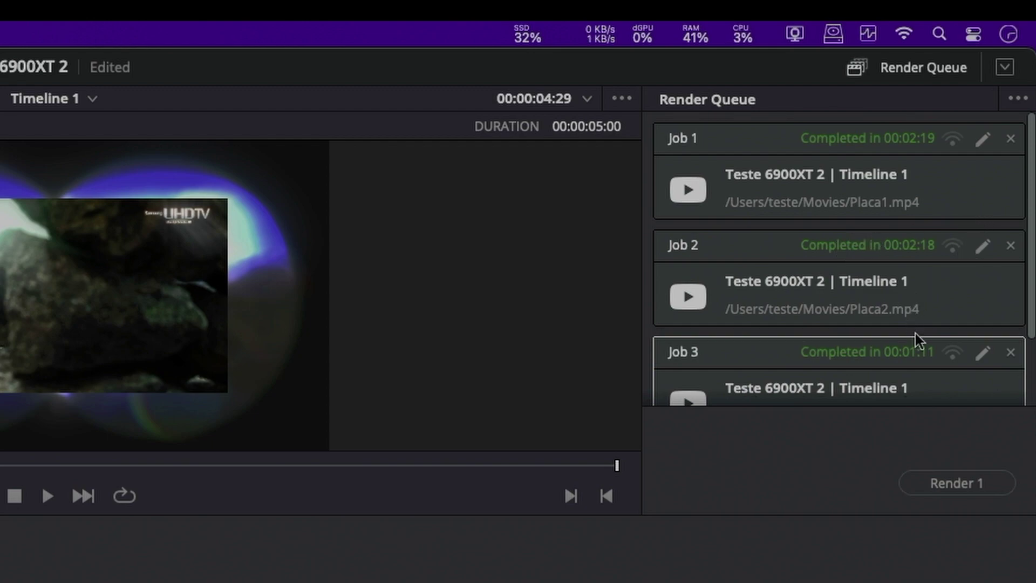
# Step: Compare the completion times of the Placa1, Placa2 and Dual jobs in the render queue
pyautogui.moveTo(1033, 284); pyautogui.dragTo(1033, 319)
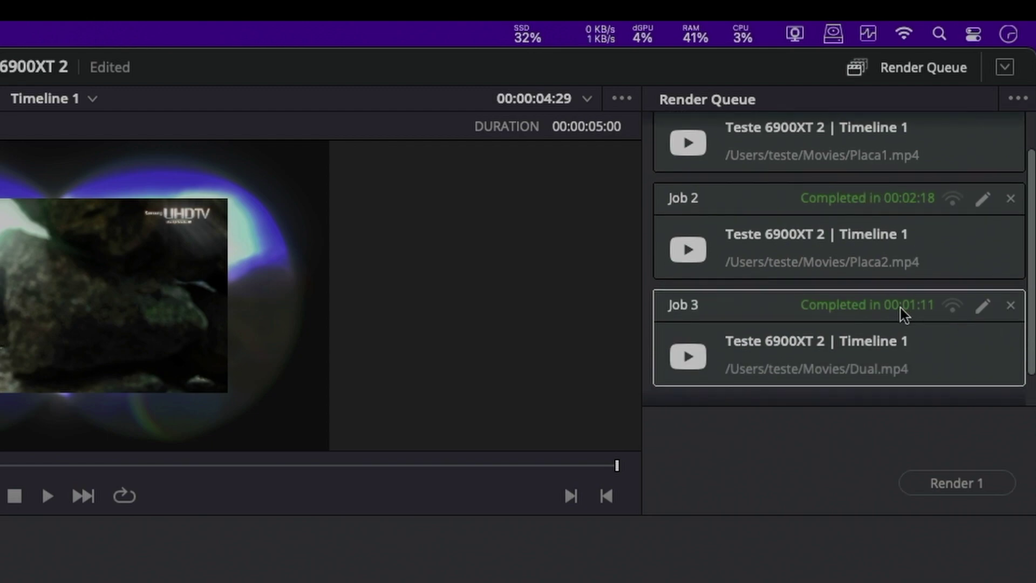
pyautogui.scroll(-2, 899, 306)
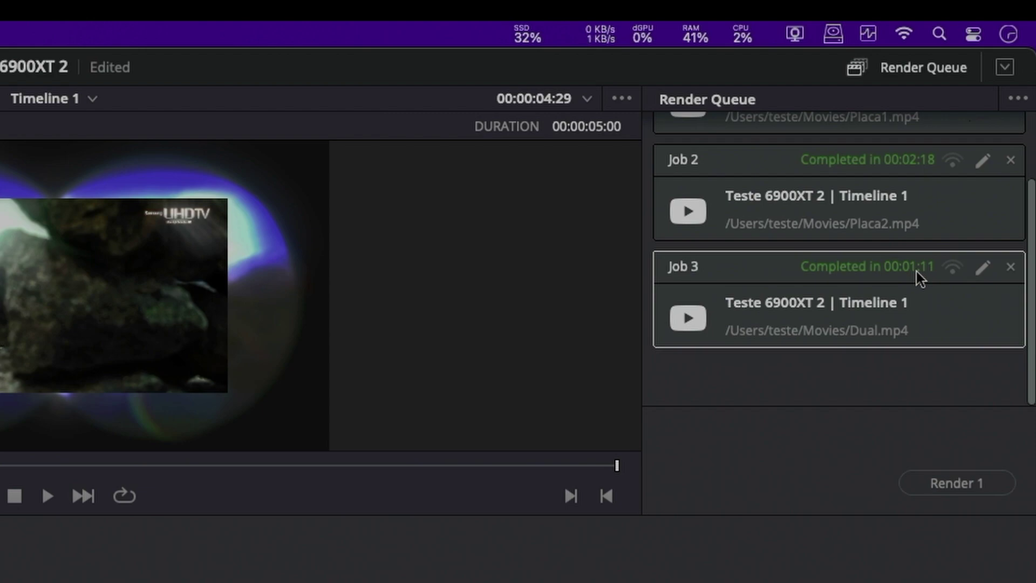
pyautogui.moveTo(1032, 332); pyautogui.dragTo(1024, 259)
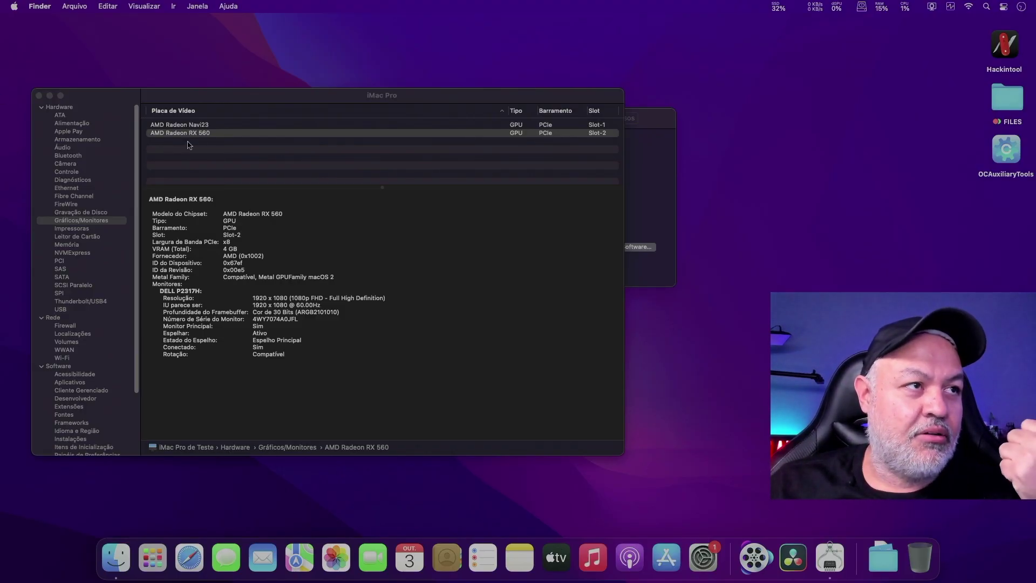
# Step: In System Information, compare the details of the AMD Radeon Navi23 and the AMD Radeon RX 560, and check the graphics card in About This Mac
pyautogui.click(204, 132)
pyautogui.click(202, 124)
pyautogui.click(198, 133)
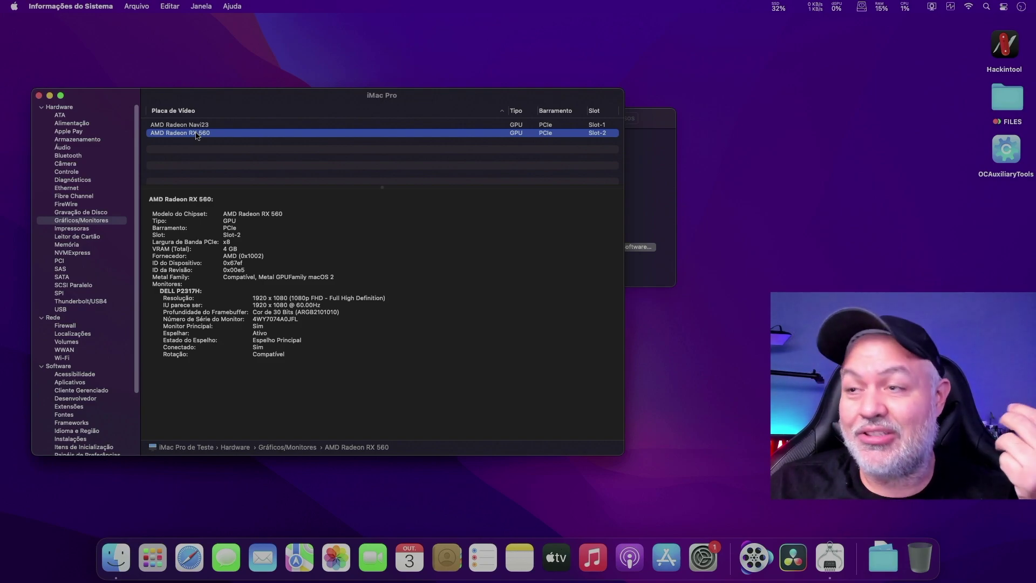
pyautogui.press('Up')
pyautogui.press('Down')
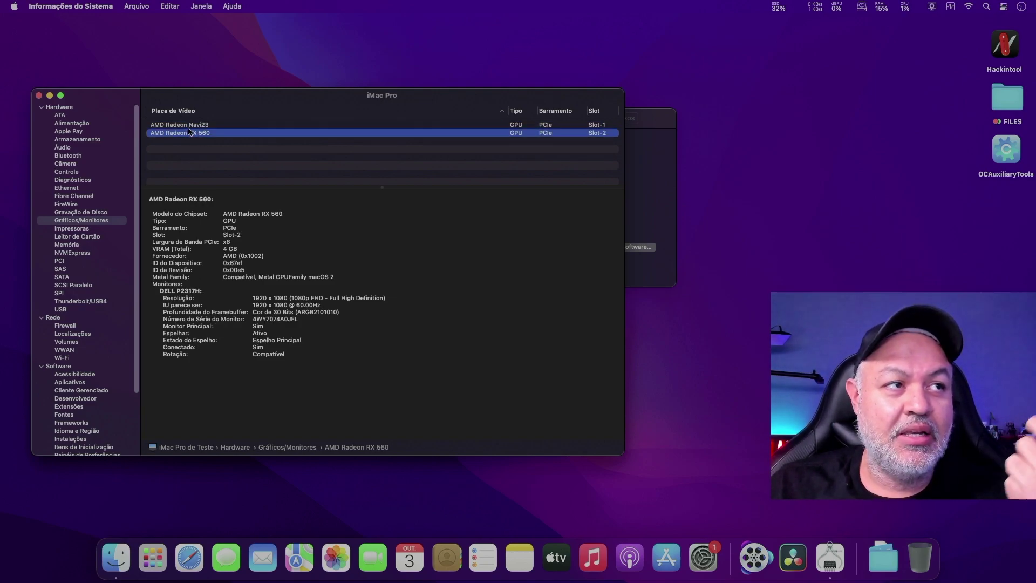
pyautogui.press('Up')
pyautogui.press('Down')
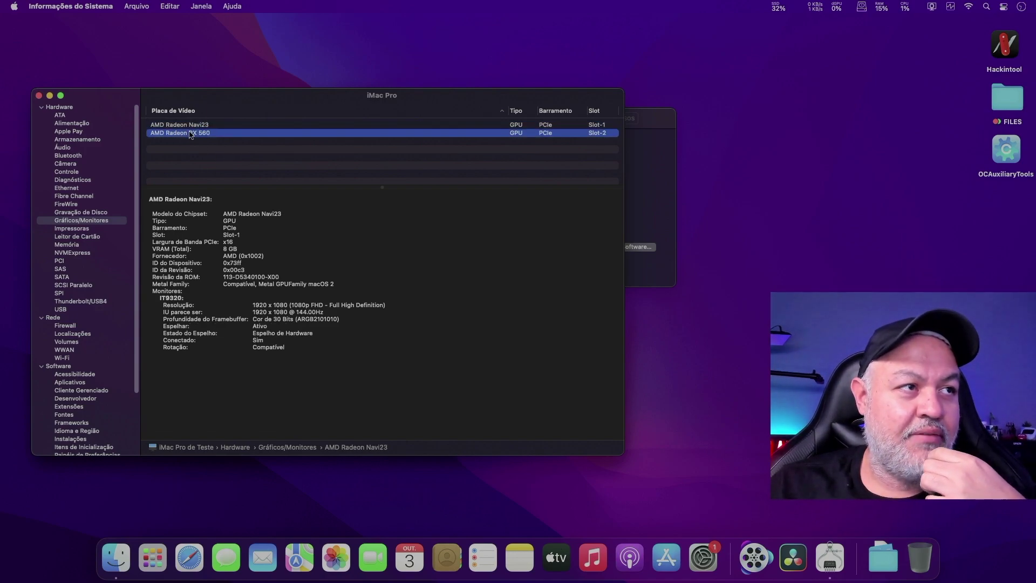
pyautogui.click(182, 127)
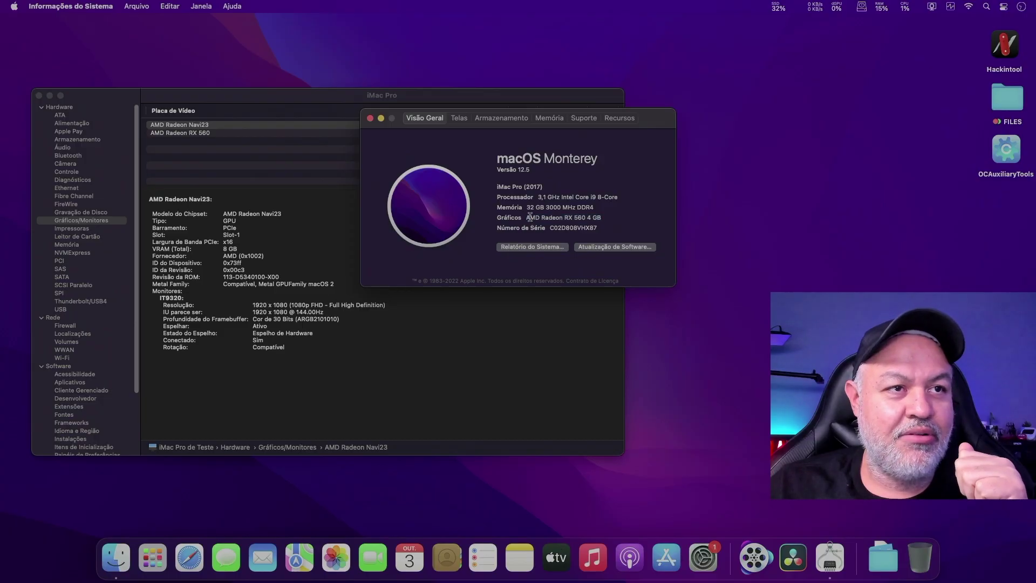
pyautogui.moveTo(838, 274); pyautogui.dragTo(983, 274)
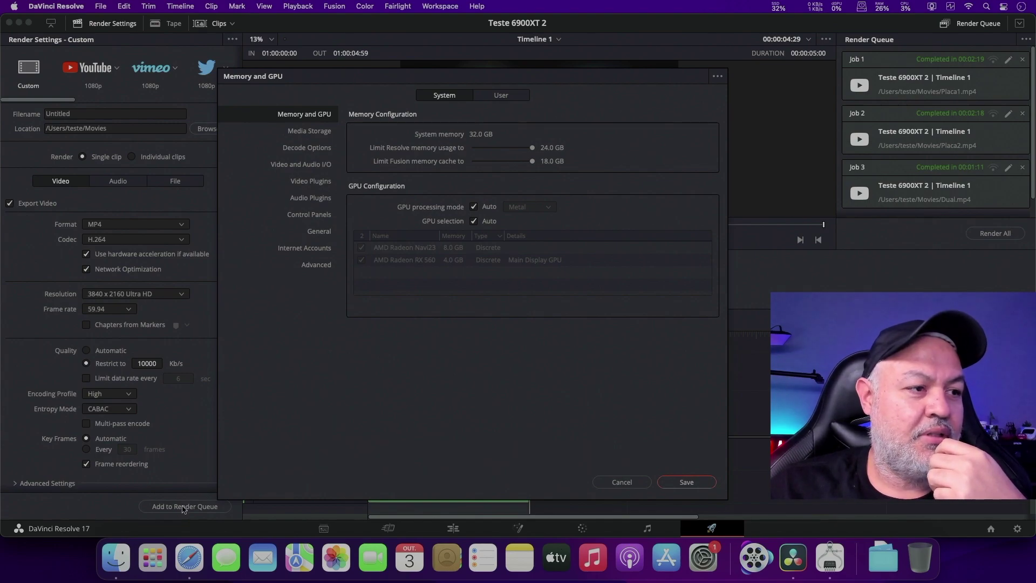
# Step: In DaVinci Resolve, dismiss the Memory and GPU preferences, queue the Custom 3840 x 2160 Ultra HD job and start rendering it
pyautogui.click(620, 483)
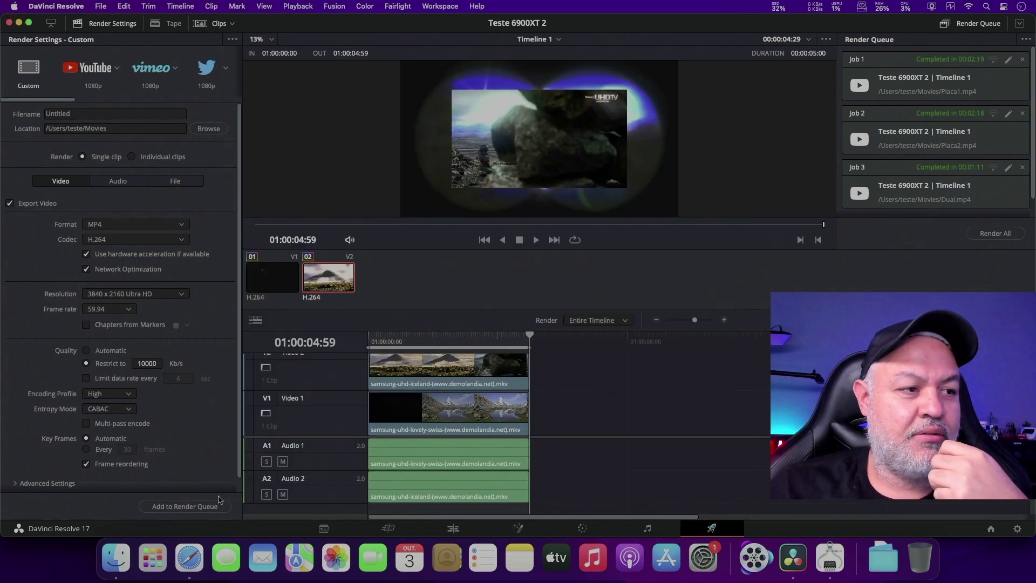
pyautogui.click(185, 506)
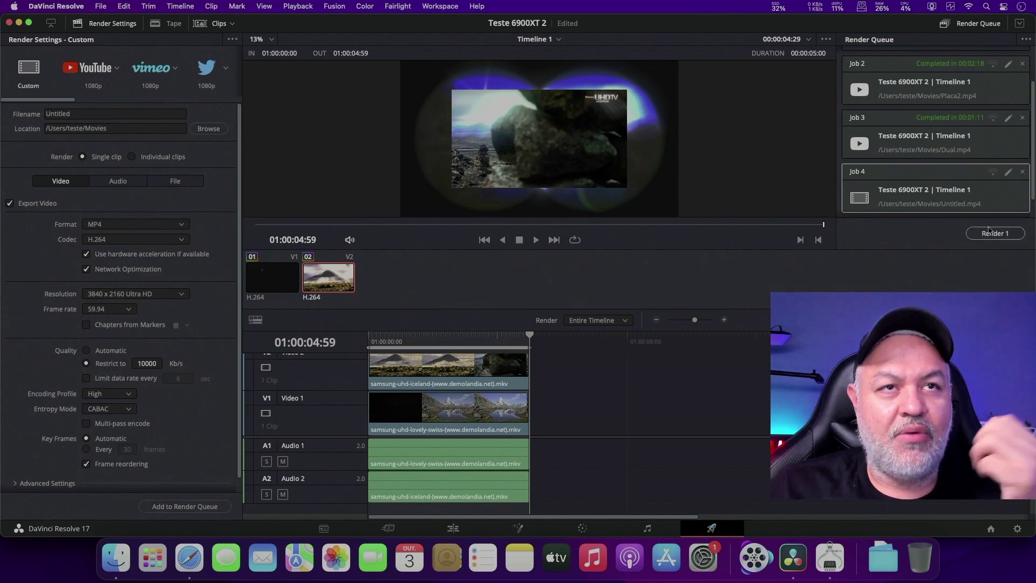
pyautogui.click(838, 7)
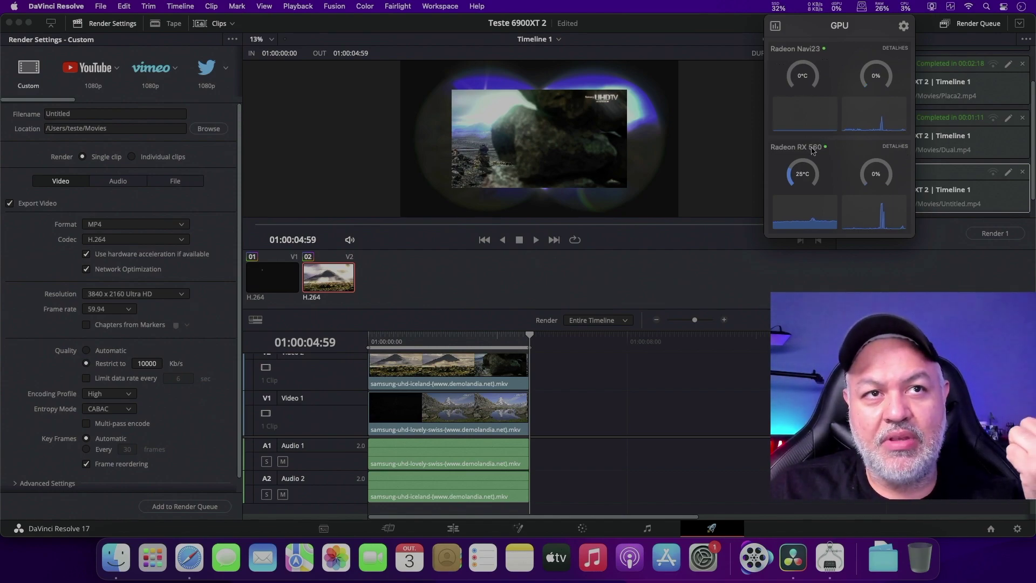
pyautogui.click(1000, 236)
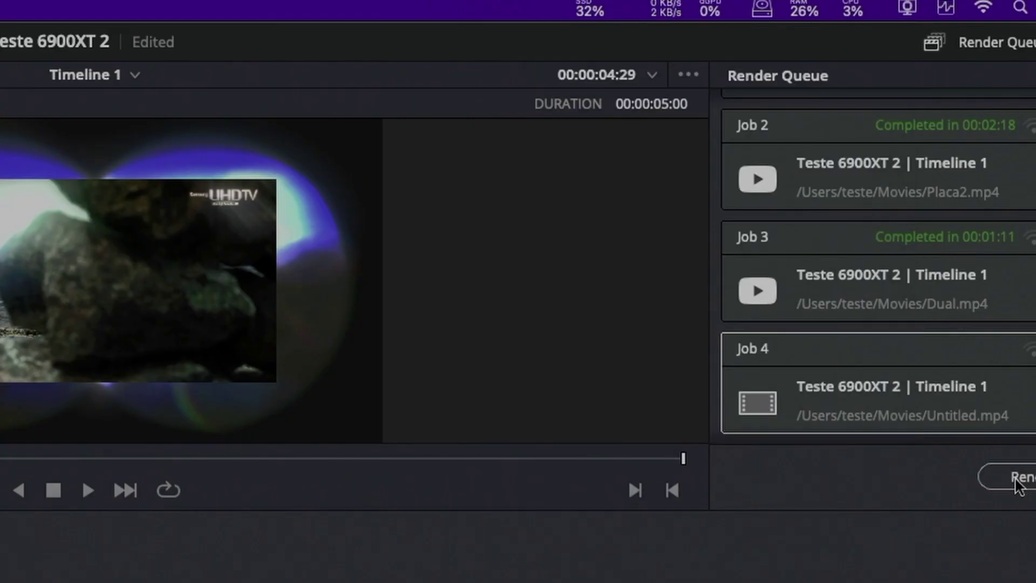
pyautogui.click(1015, 480)
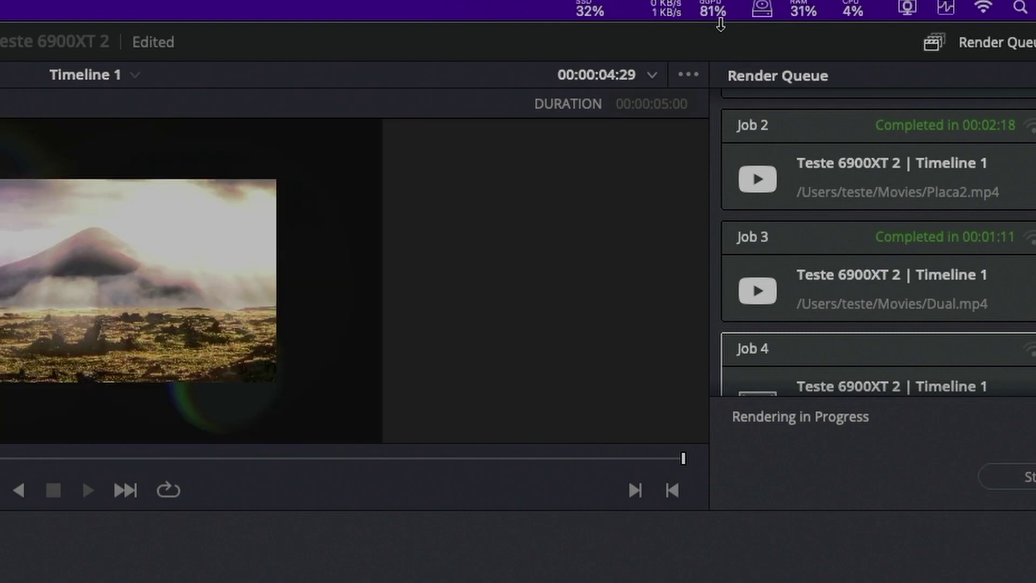
# Step: Watch the Navi23 and RX 560 usage in the GPU monitor and compare the running job's time with the earlier jobs
pyautogui.click(713, 10)
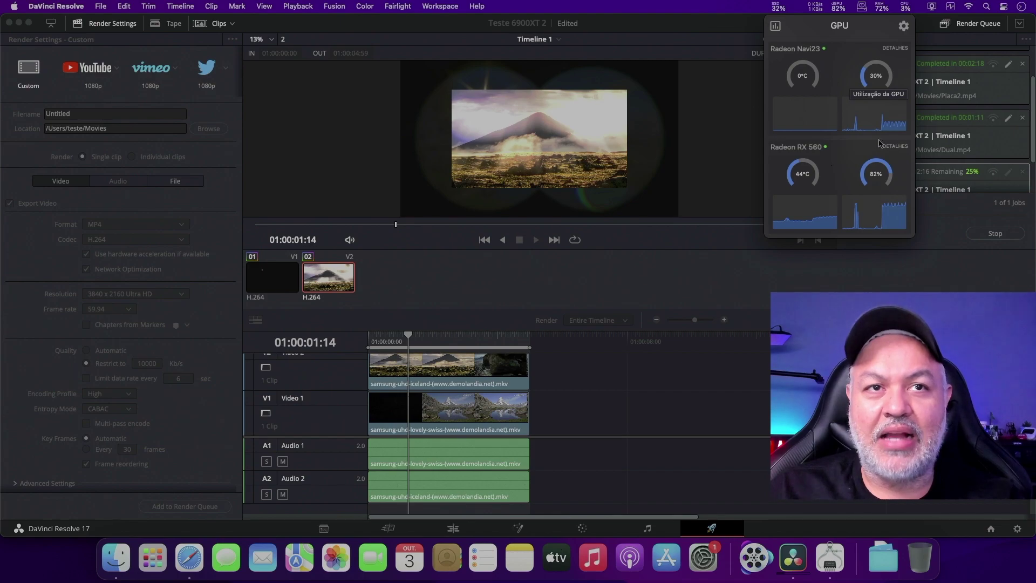
pyautogui.moveTo(860, 32); pyautogui.dragTo(727, 51)
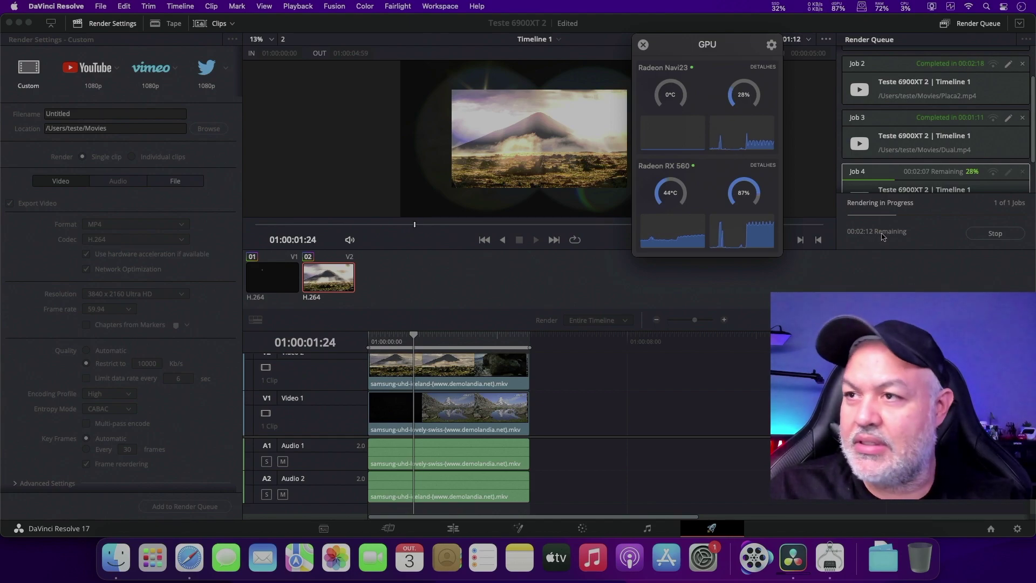
pyautogui.scroll(-1, 947, 147)
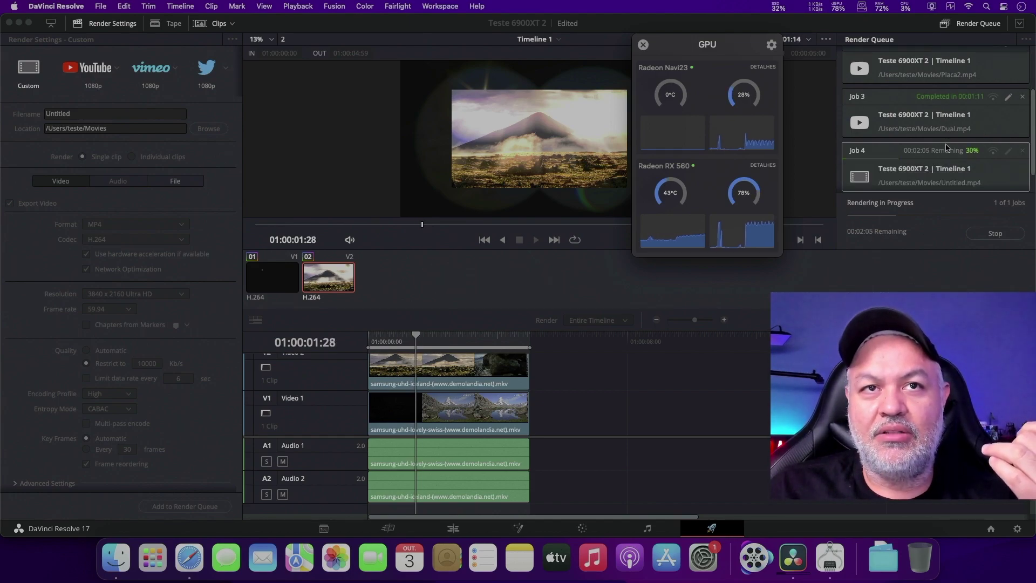
pyautogui.scroll(-1, 934, 126)
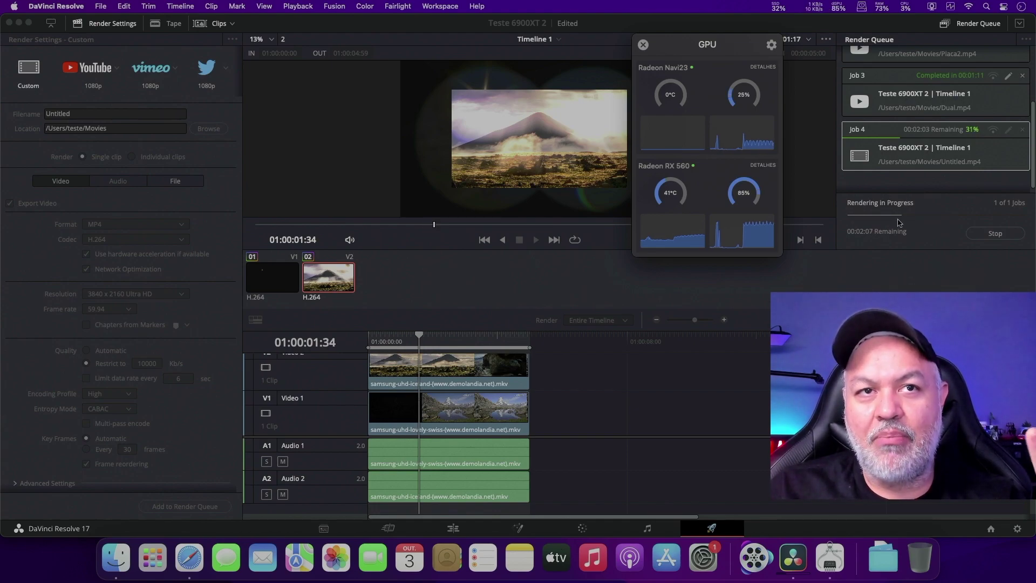
pyautogui.scroll(1, 937, 135)
pyautogui.click(885, 97)
pyautogui.scroll(1, 885, 97)
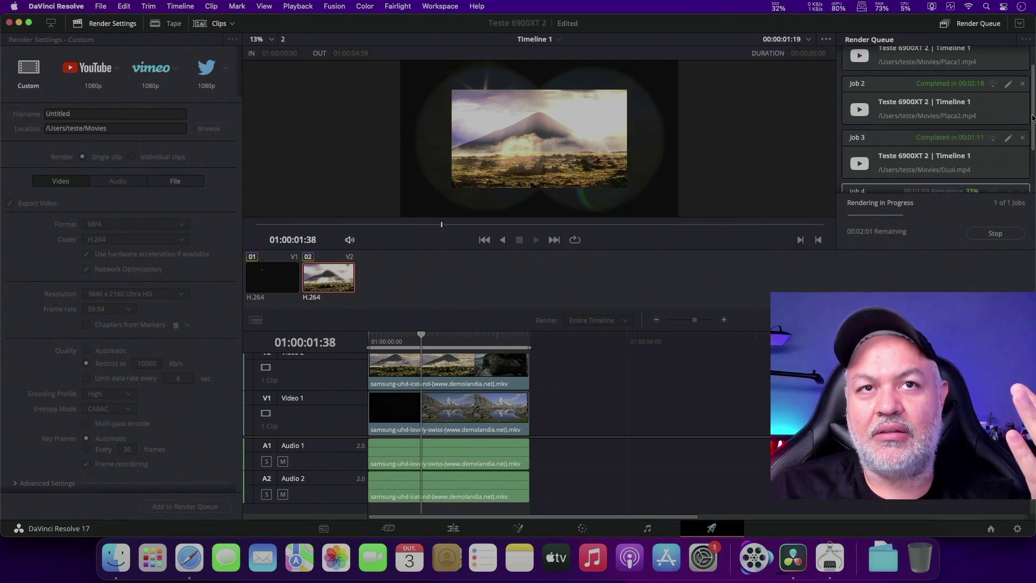
pyautogui.click(837, 8)
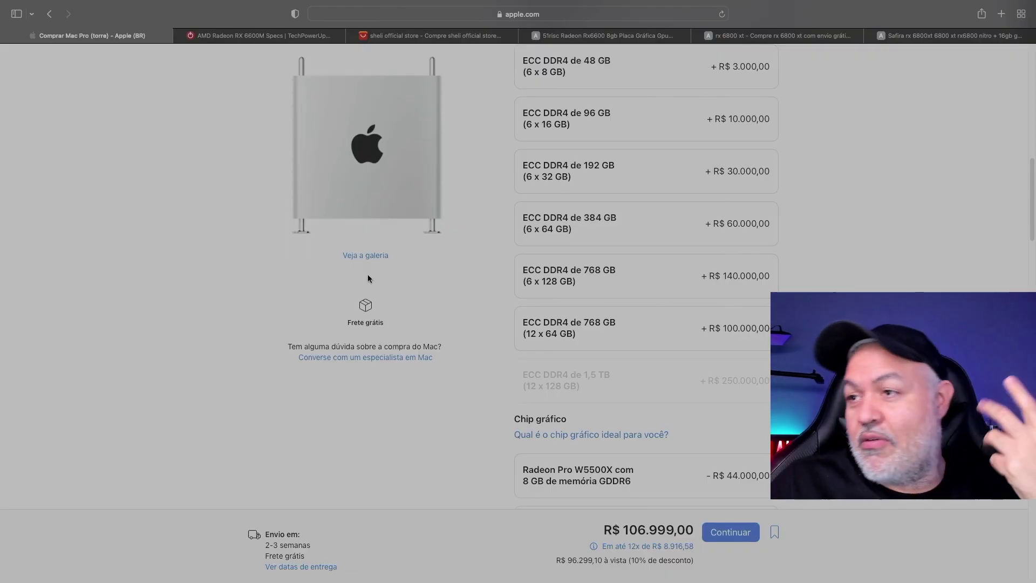
pyautogui.scroll(-1, 530, 294)
pyautogui.scroll(2, 528, 267)
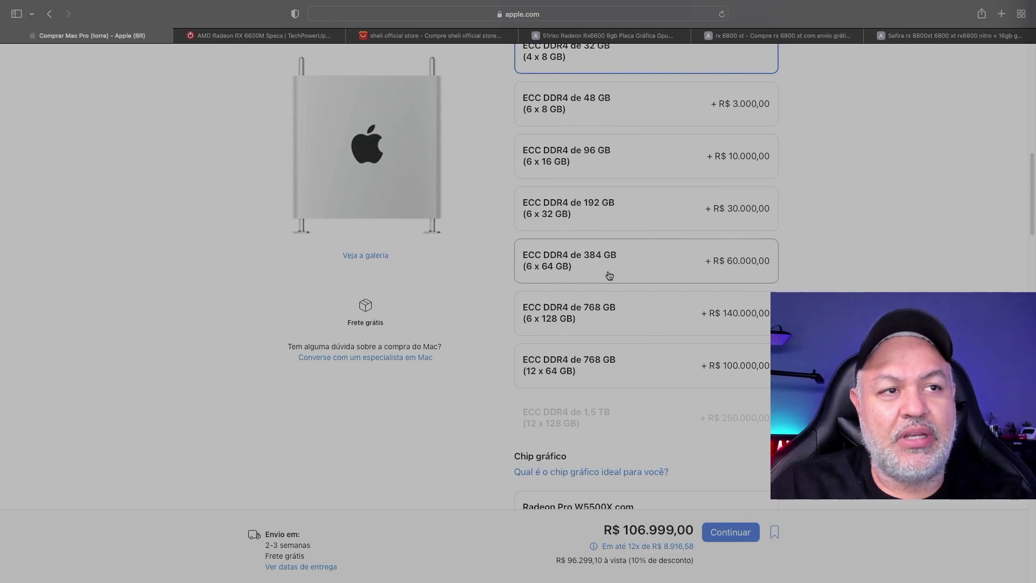
pyautogui.scroll(-10, 608, 278)
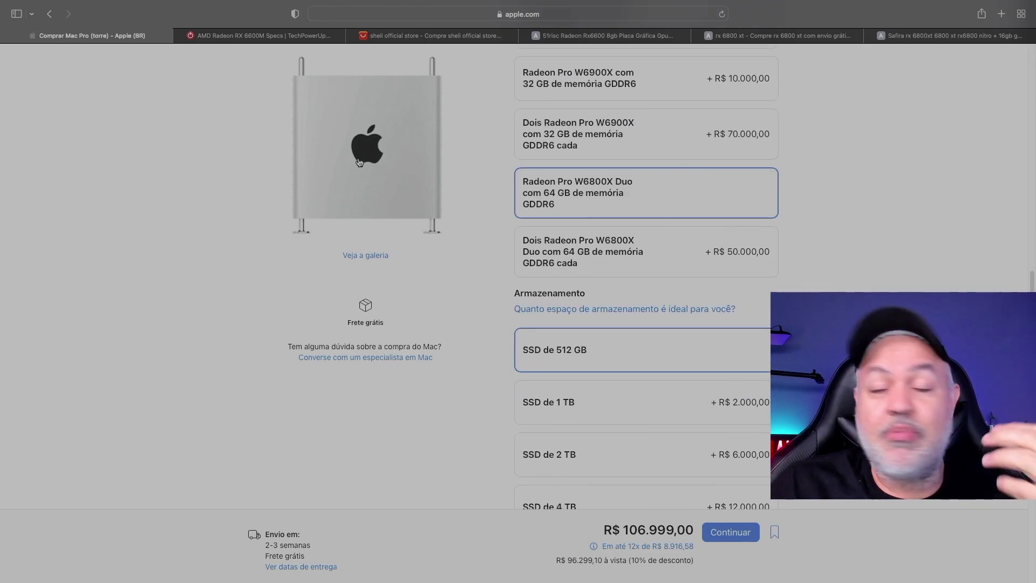
pyautogui.scroll(8, 516, 218)
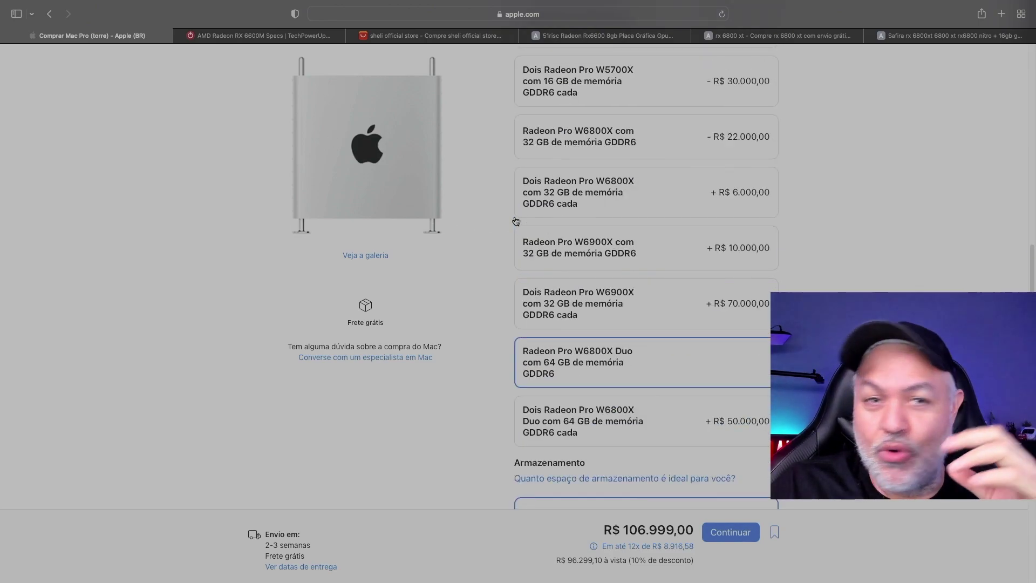
pyautogui.scroll(4, 561, 226)
pyautogui.scroll(-9, 563, 227)
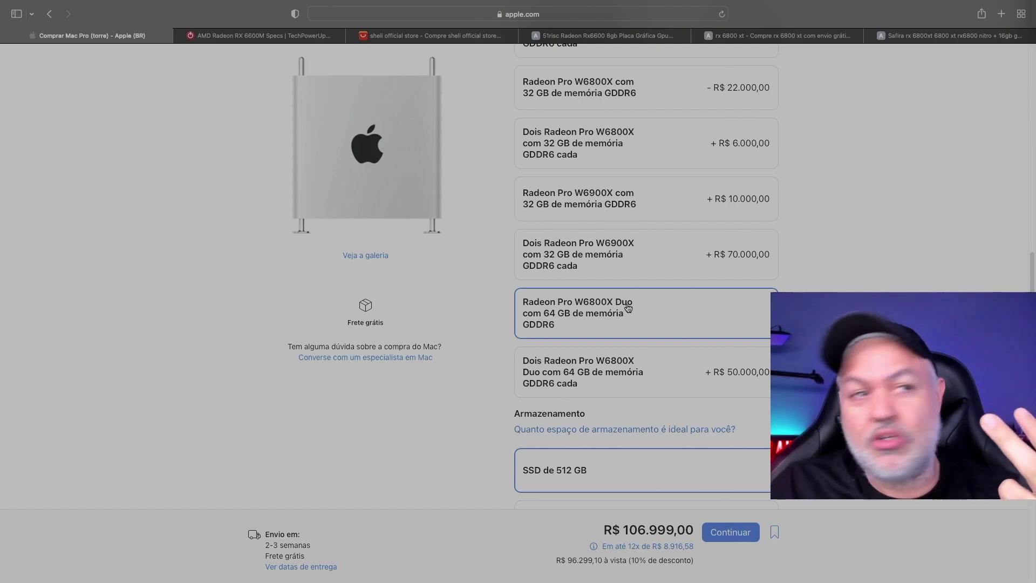
# Step: Choose two Radeon Pro W6900X cards with 32 GB of GDDR6 each for the Mac Pro and review the graphics option prices
pyautogui.click(566, 254)
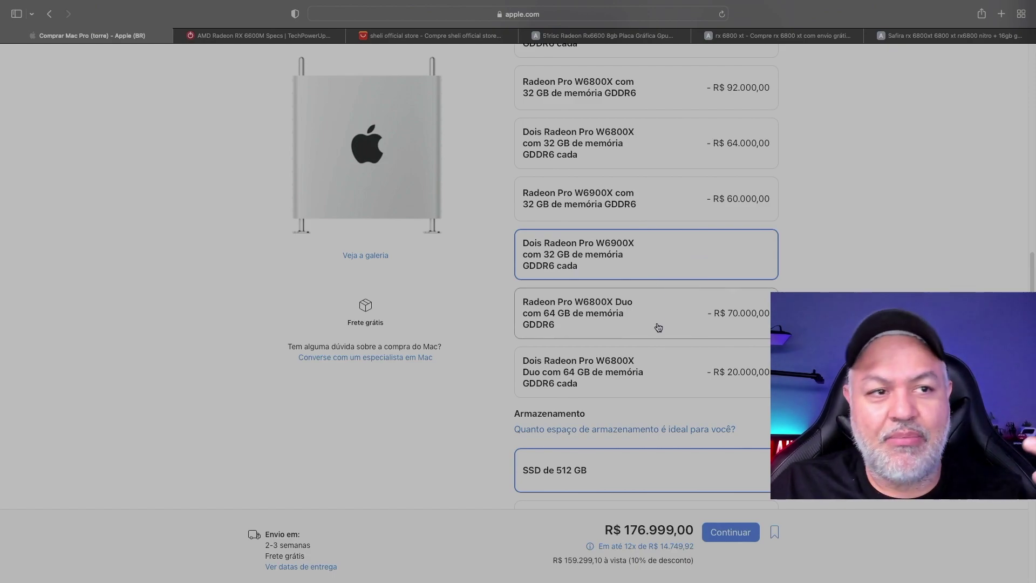
pyautogui.scroll(1, 659, 330)
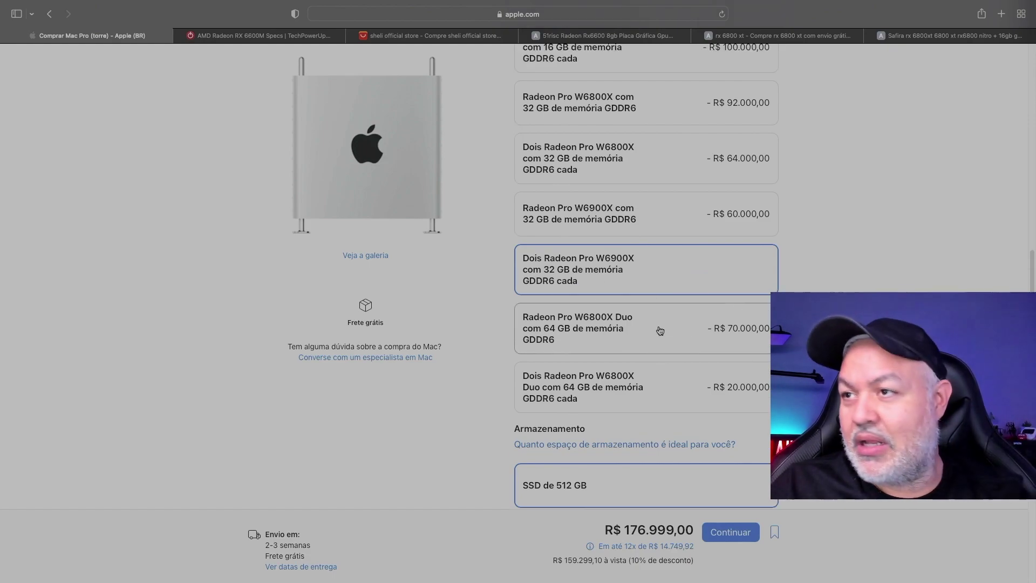
pyautogui.scroll(3, 659, 330)
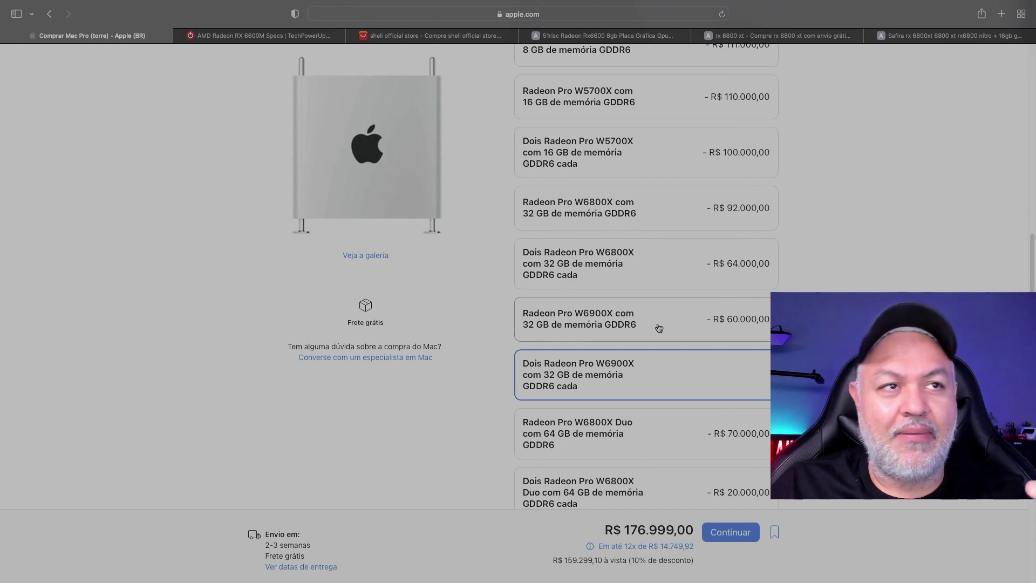
pyautogui.scroll(2, 658, 328)
pyautogui.scroll(-3, 659, 328)
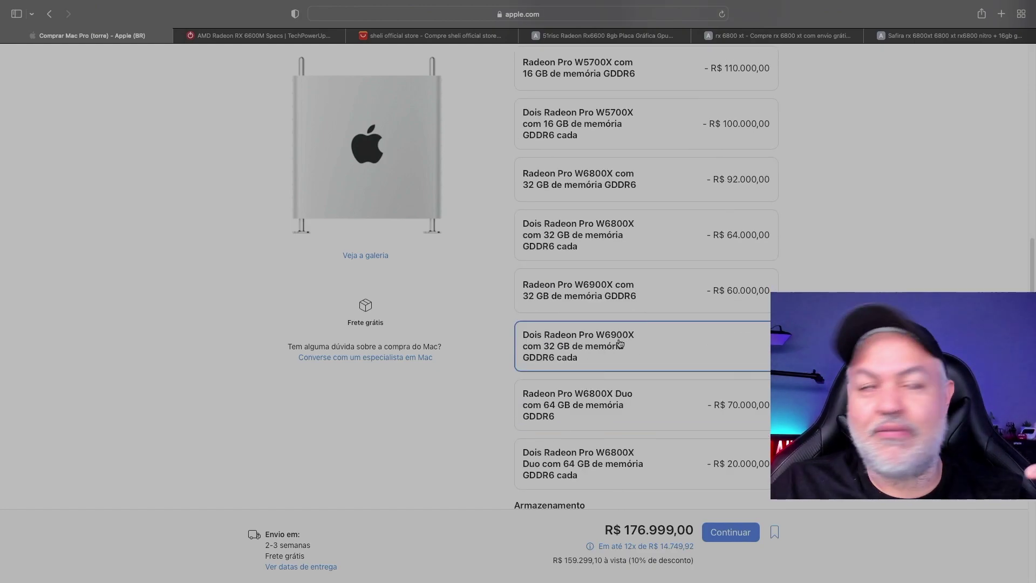
# Step: Examine the Radeon RX 6600M's relative performance against the RX 6800 XT and other cards on its TechPowerUp specifications page
pyautogui.click(261, 38)
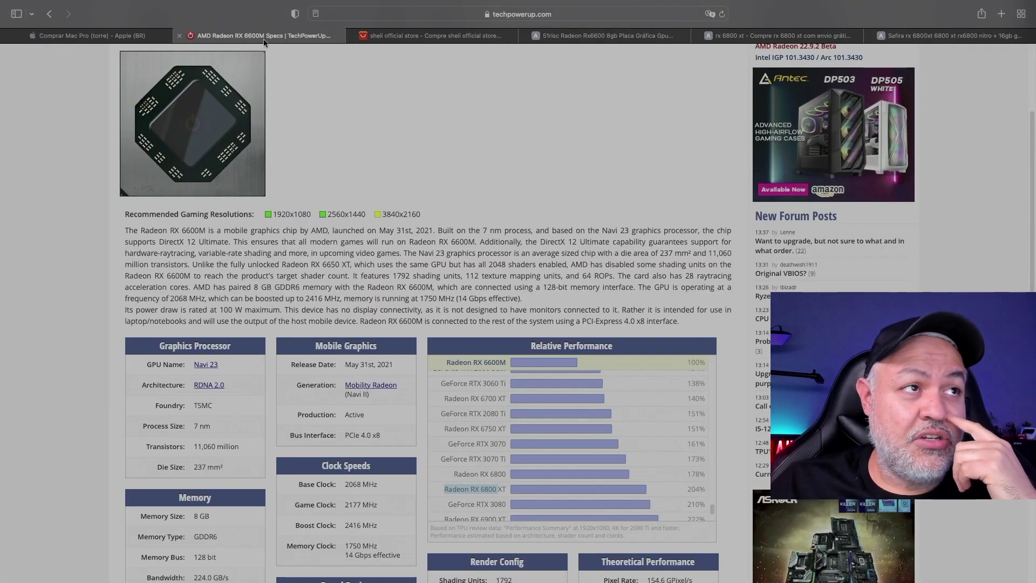
pyautogui.scroll(3, 384, 155)
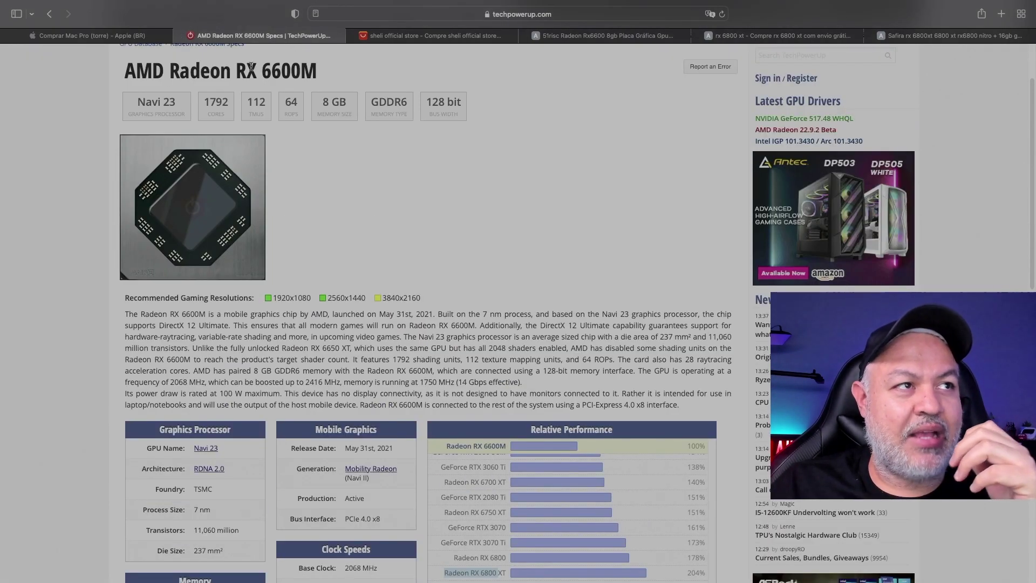
pyautogui.moveTo(259, 71); pyautogui.dragTo(297, 69)
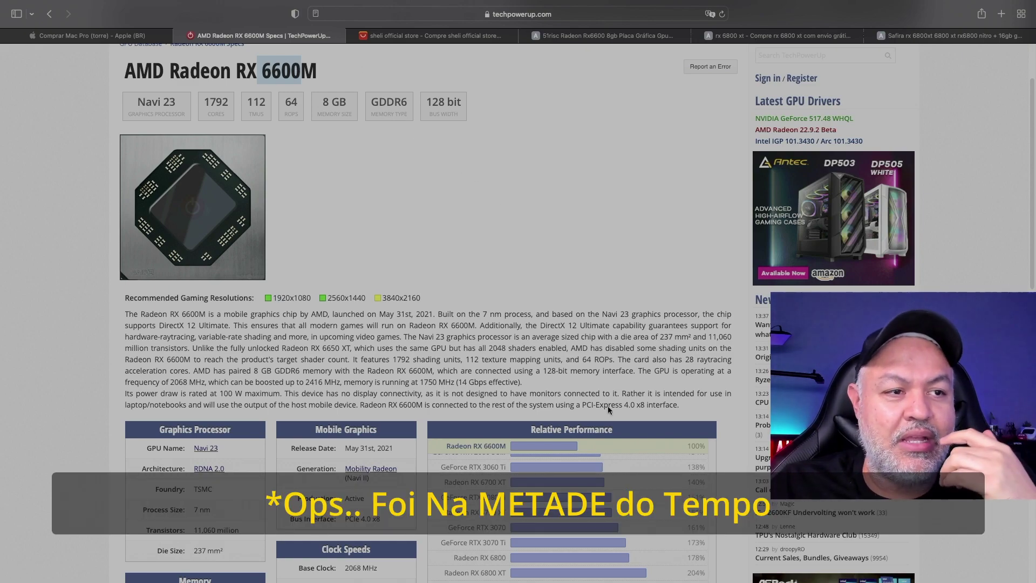
pyautogui.scroll(-1, 603, 433)
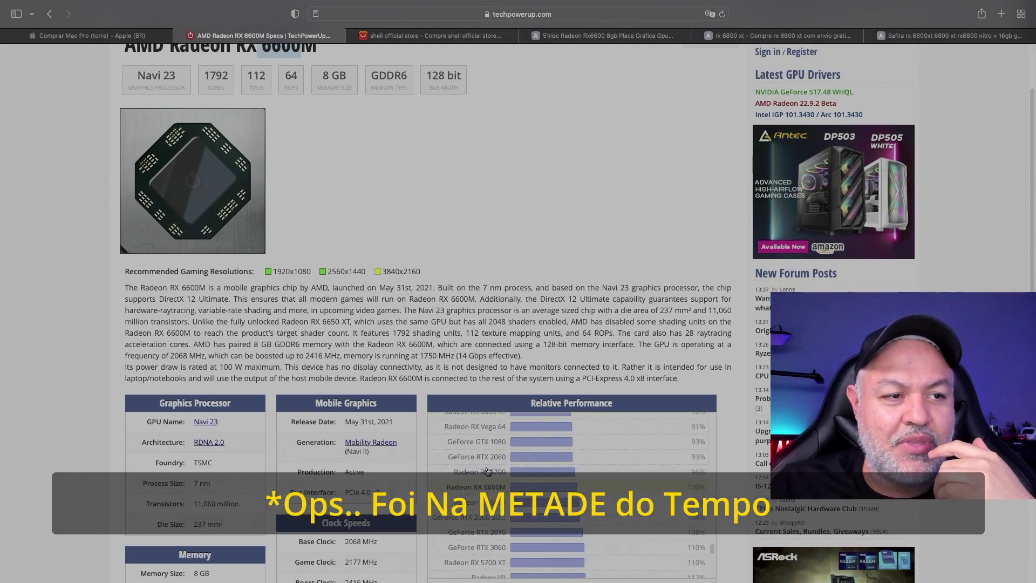
pyautogui.scroll(-4, 688, 471)
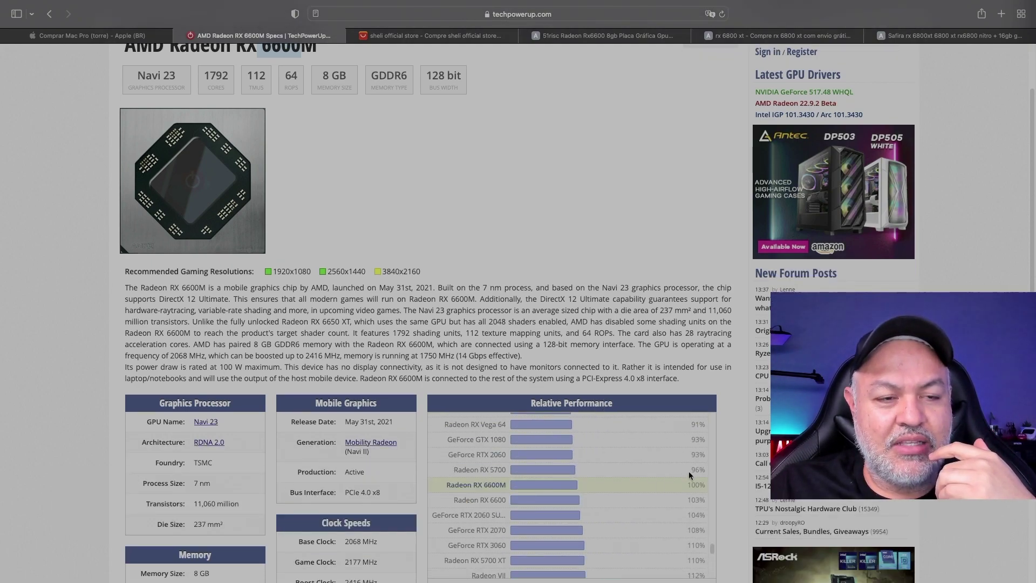
pyautogui.scroll(-5, 620, 383)
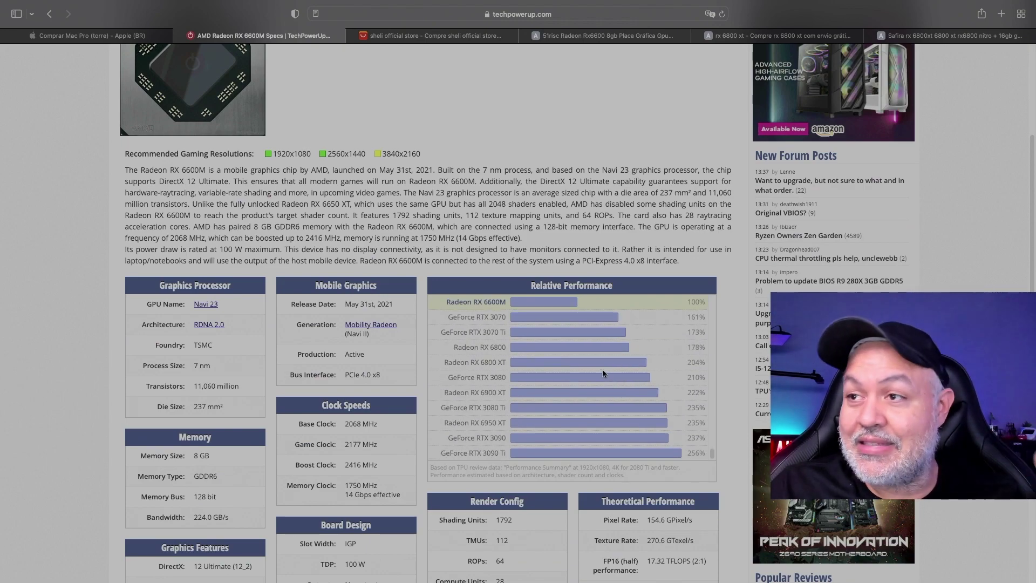
pyautogui.scroll(-4, 602, 369)
pyautogui.scroll(1, 615, 243)
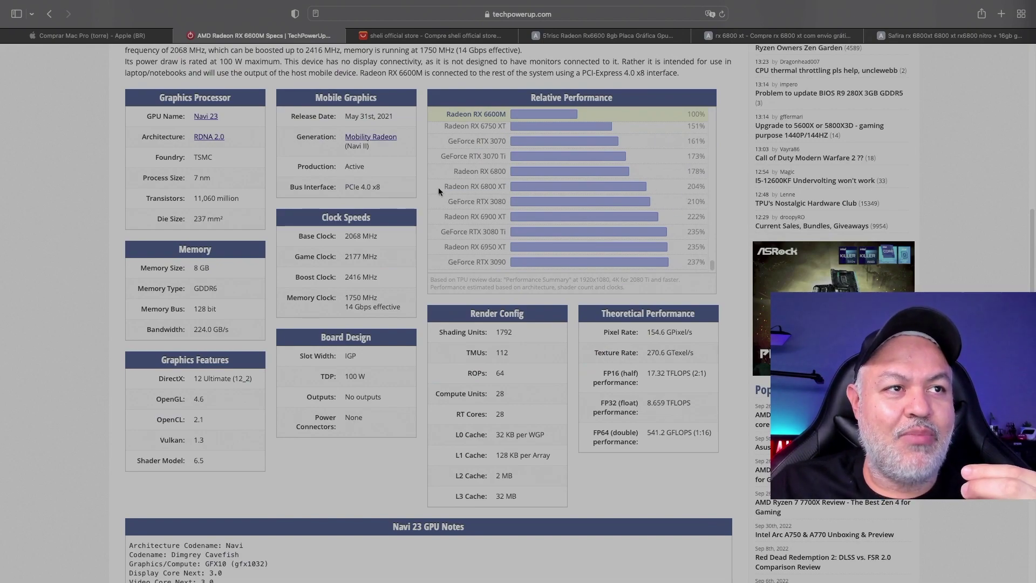